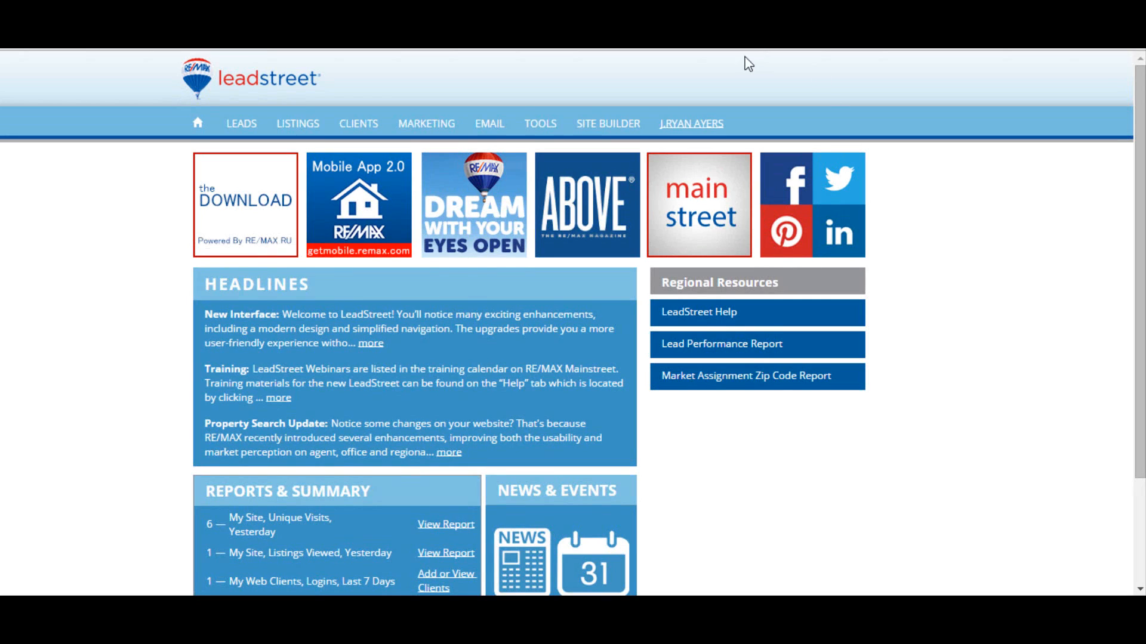
Step: Open the Site Builder content pages, view the live website, and display the Homes By City menu
click(607, 124)
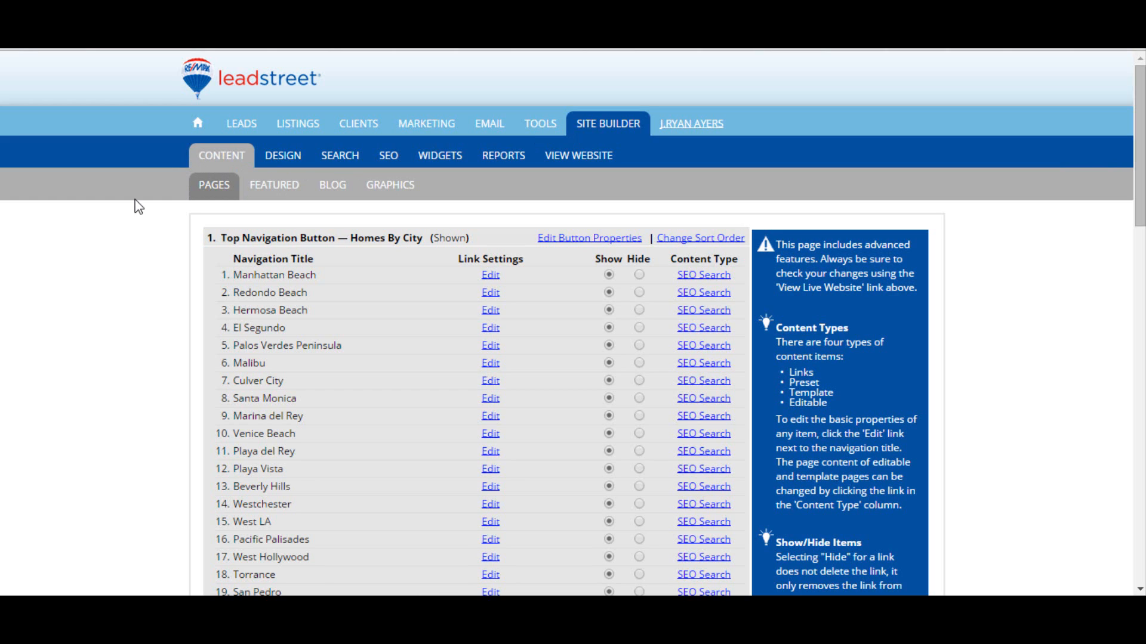
click(587, 167)
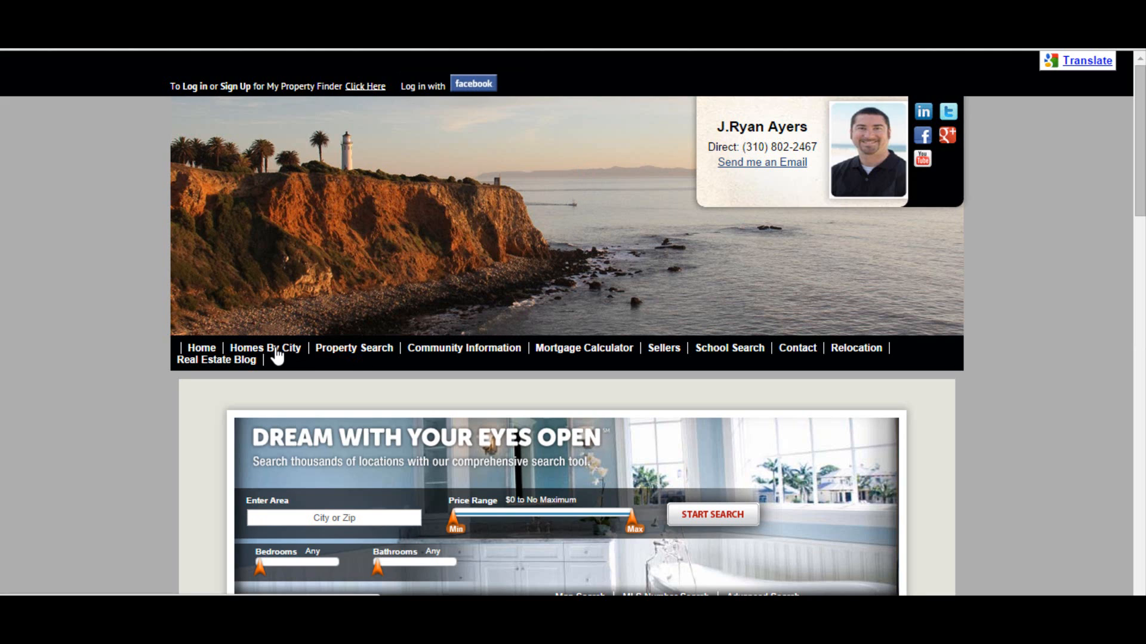
mouse_move(328, 357)
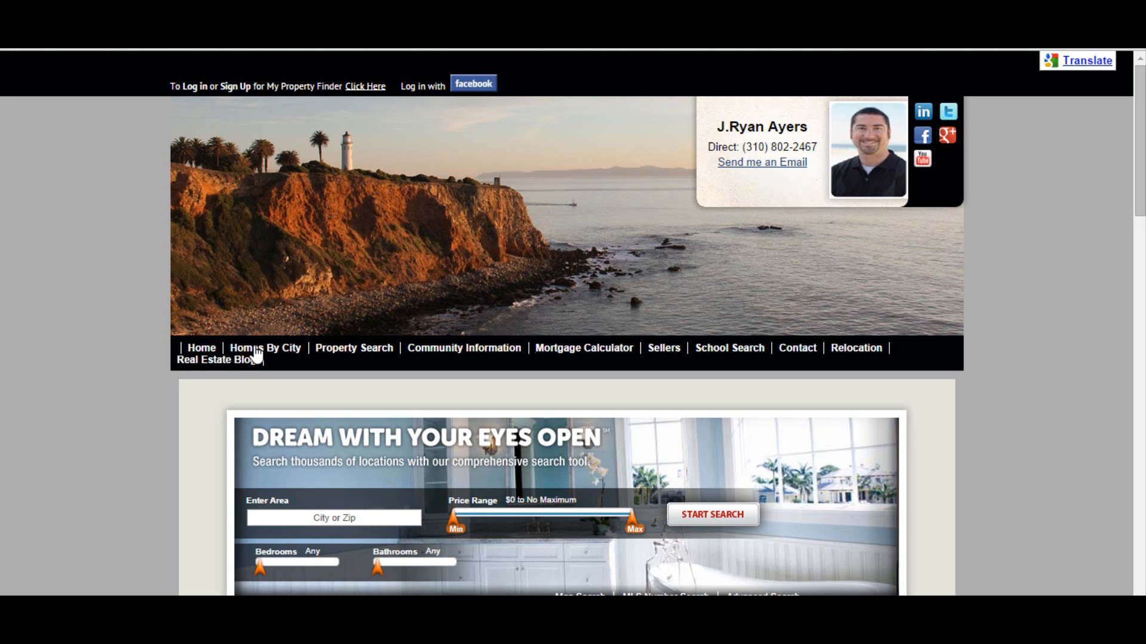
mouse_move(256, 353)
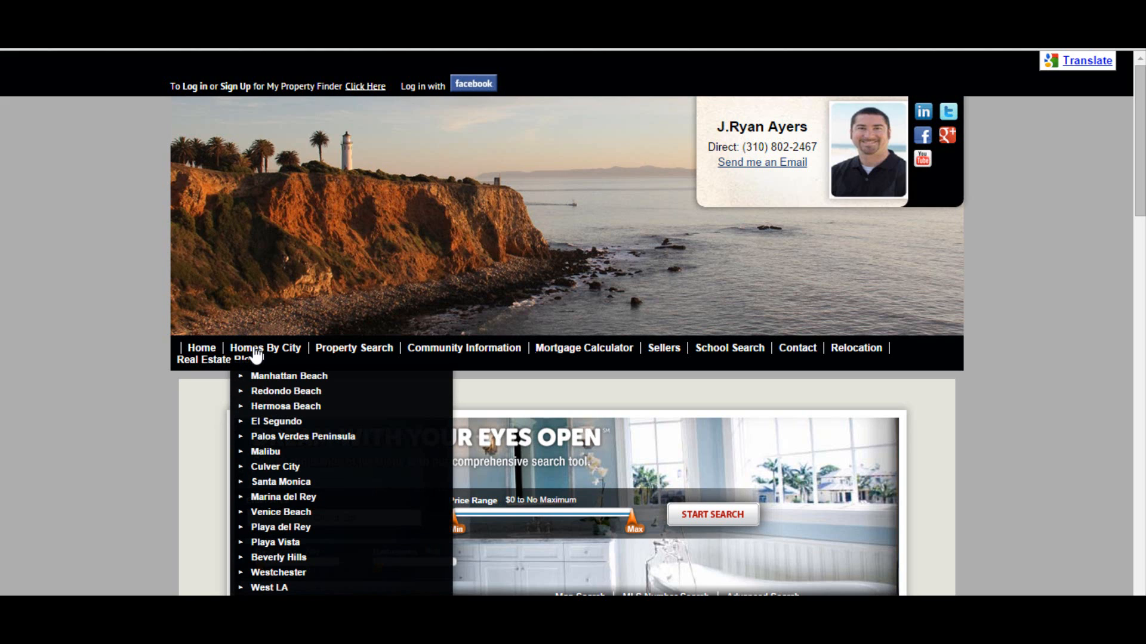
Step: Return to the Site Builder pages list and review all top navigation buttons and their sub-pages
click(111, 13)
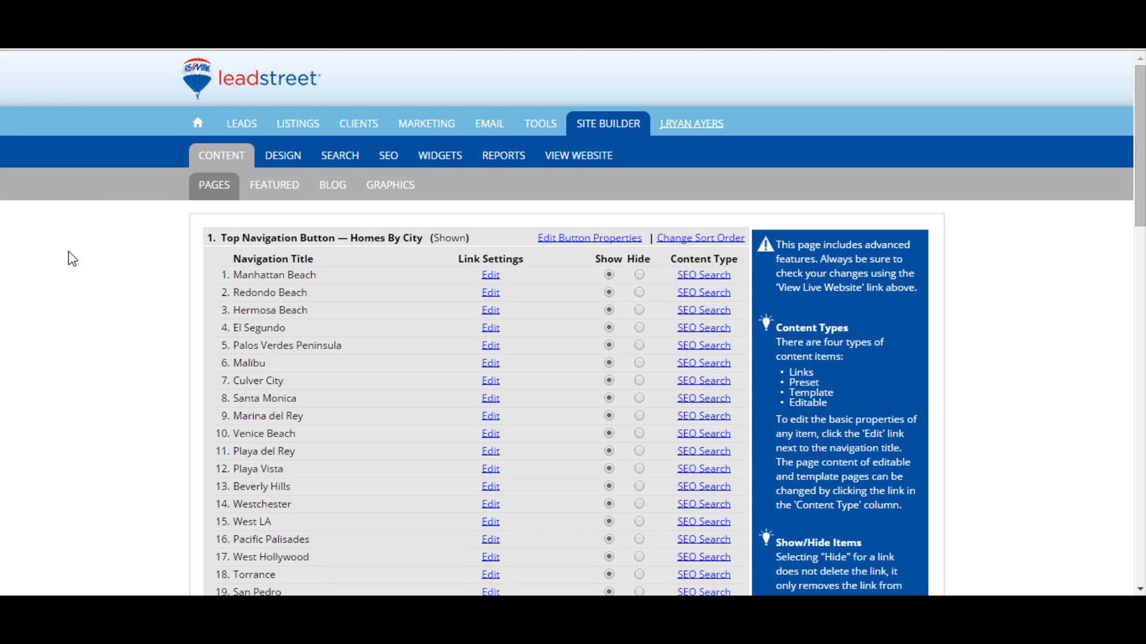
scroll(71, 263, down, 10)
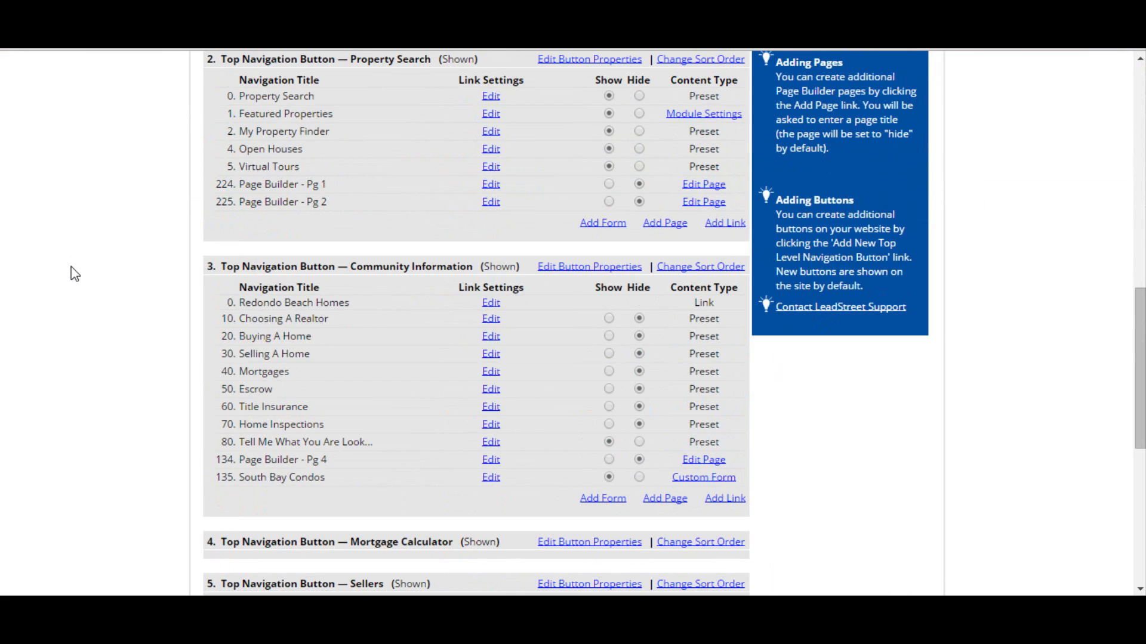
scroll(74, 274, down, 3)
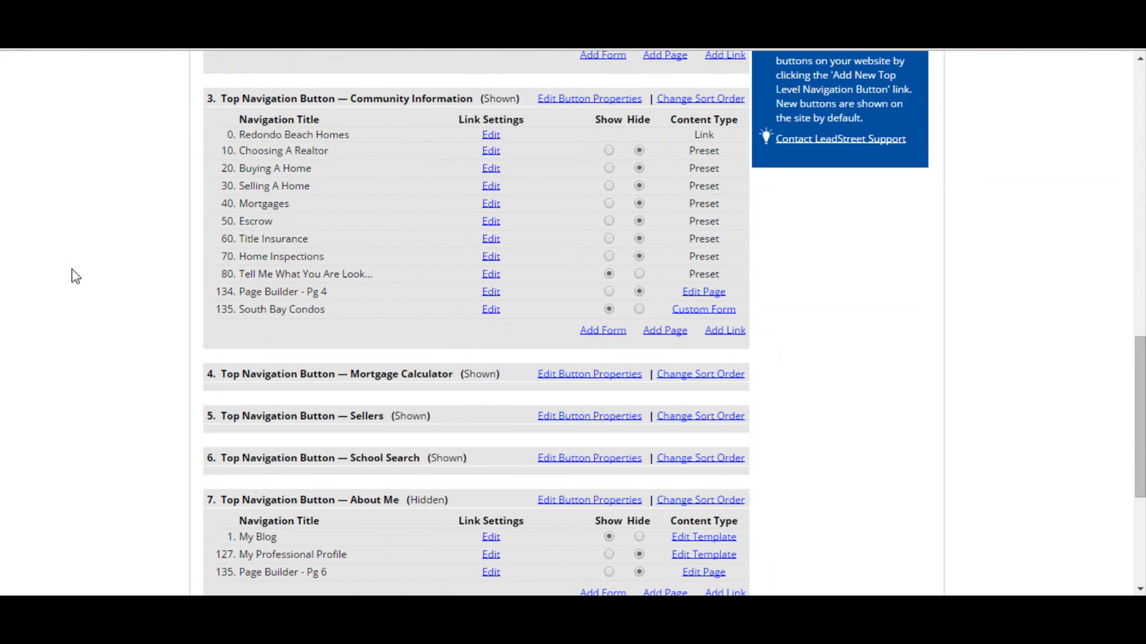
scroll(75, 275, down, 1)
scroll(75, 276, down, 3)
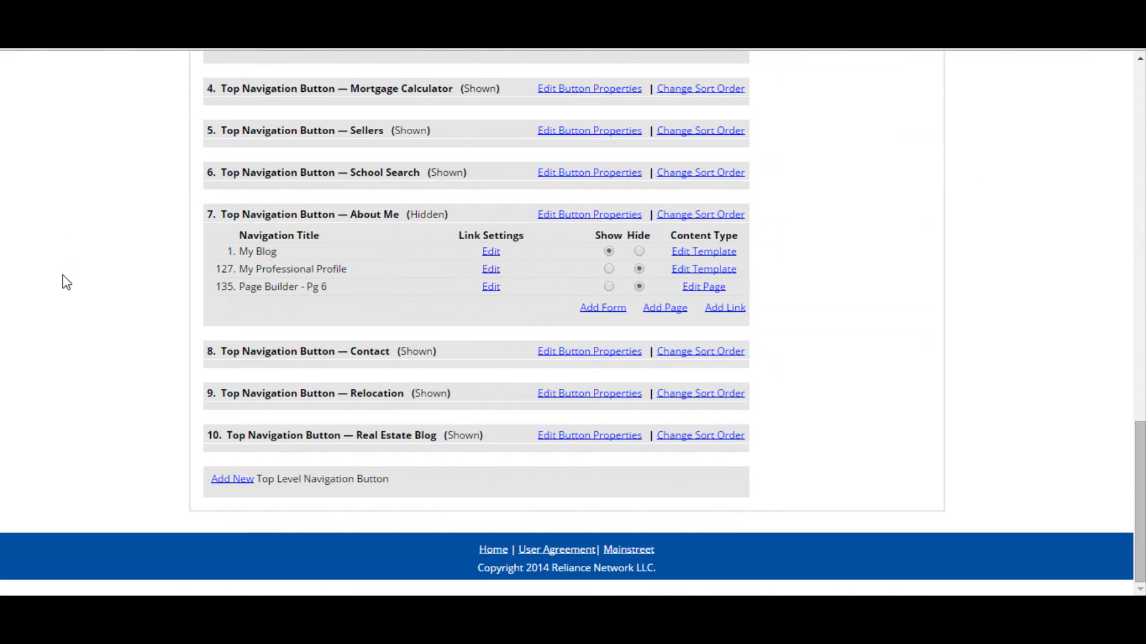
scroll(66, 274, up, 10)
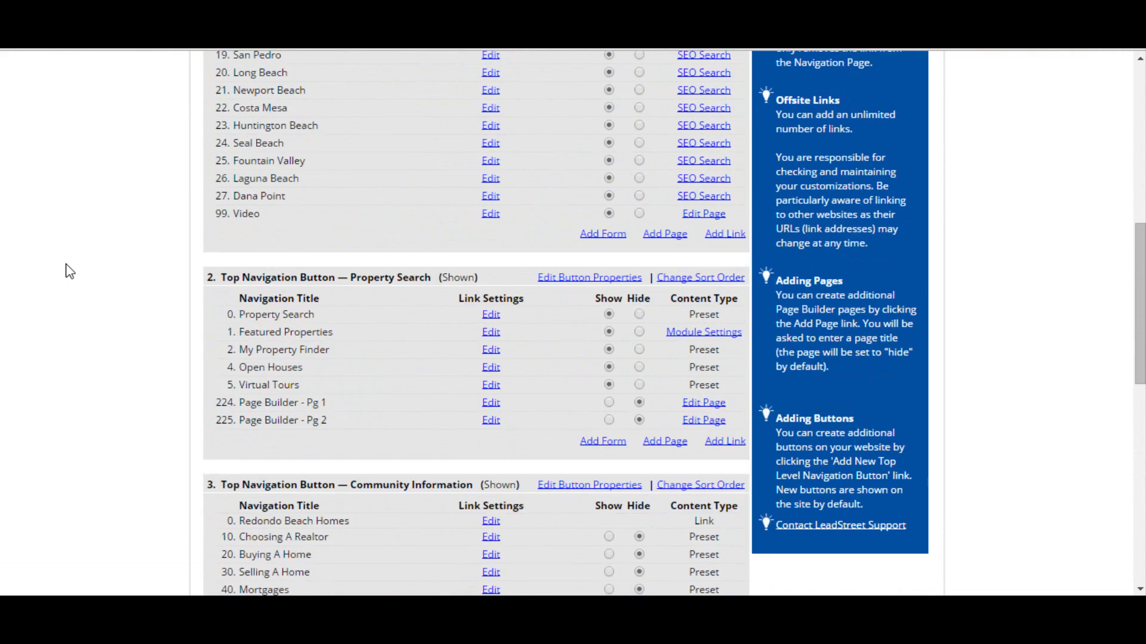
scroll(69, 272, up, 8)
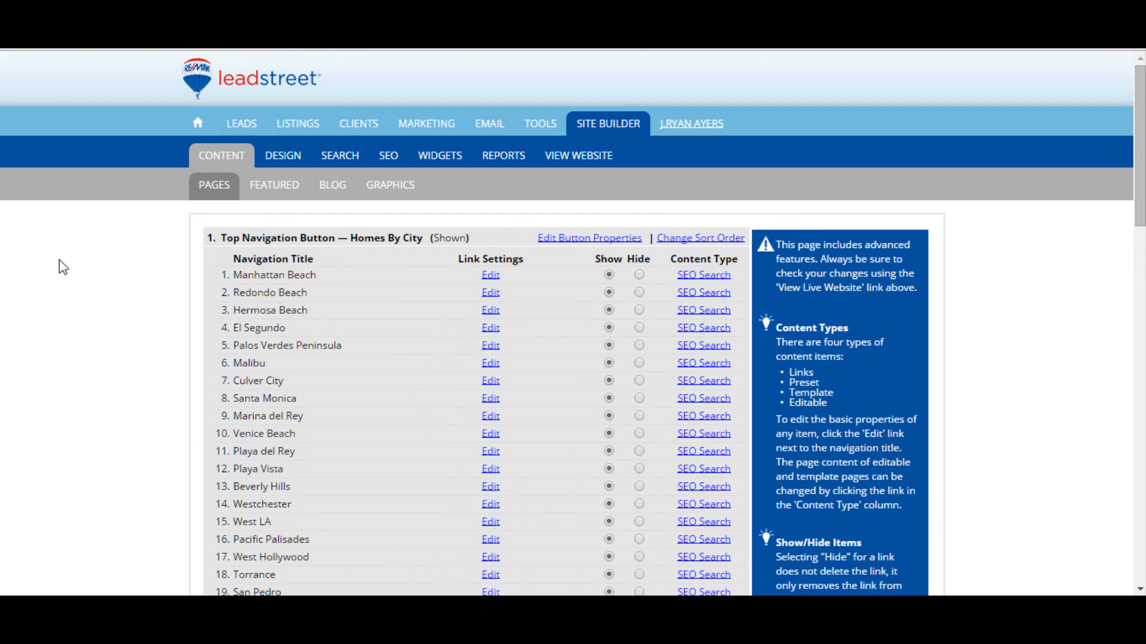
drag(221, 238, 423, 237)
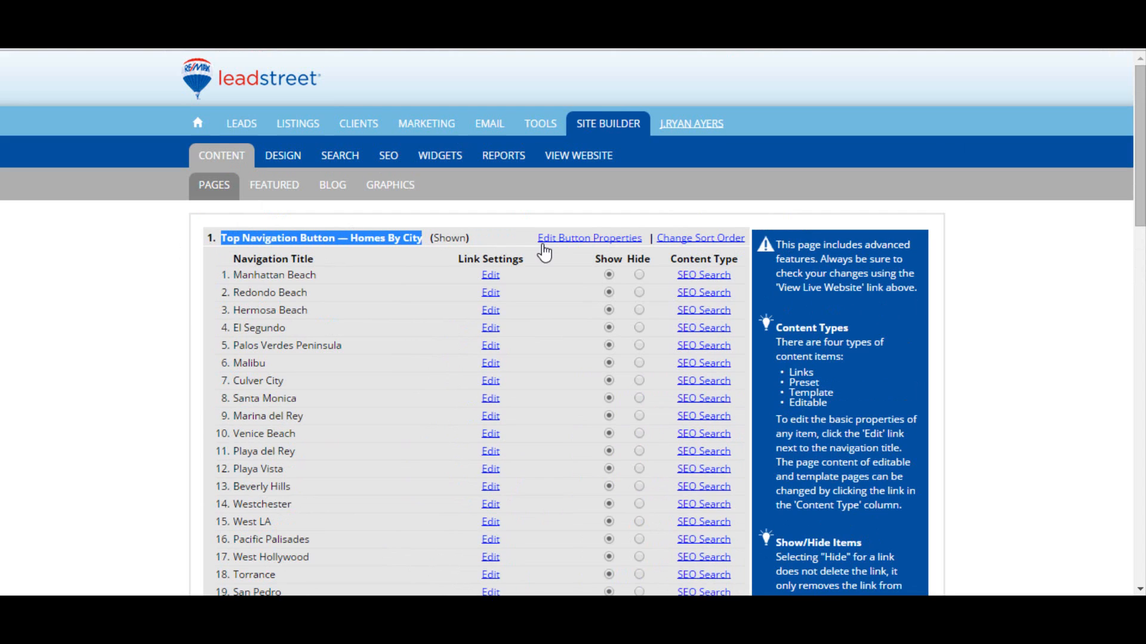
Step: Submit the Homes By City navigation button's properties and dismiss the update notice
click(592, 239)
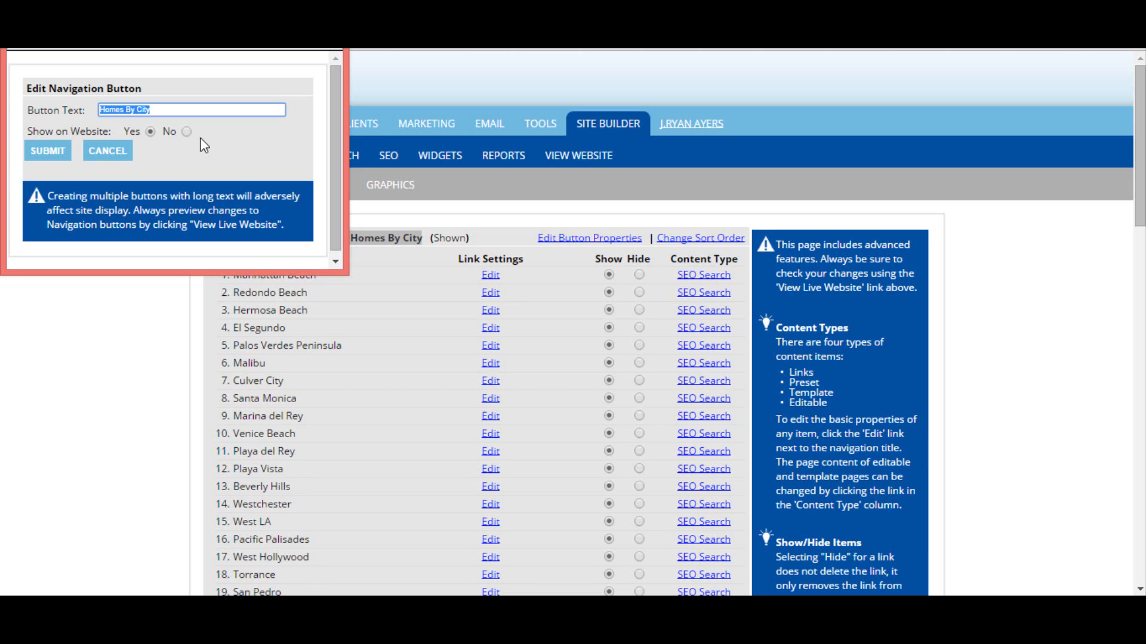
click(51, 154)
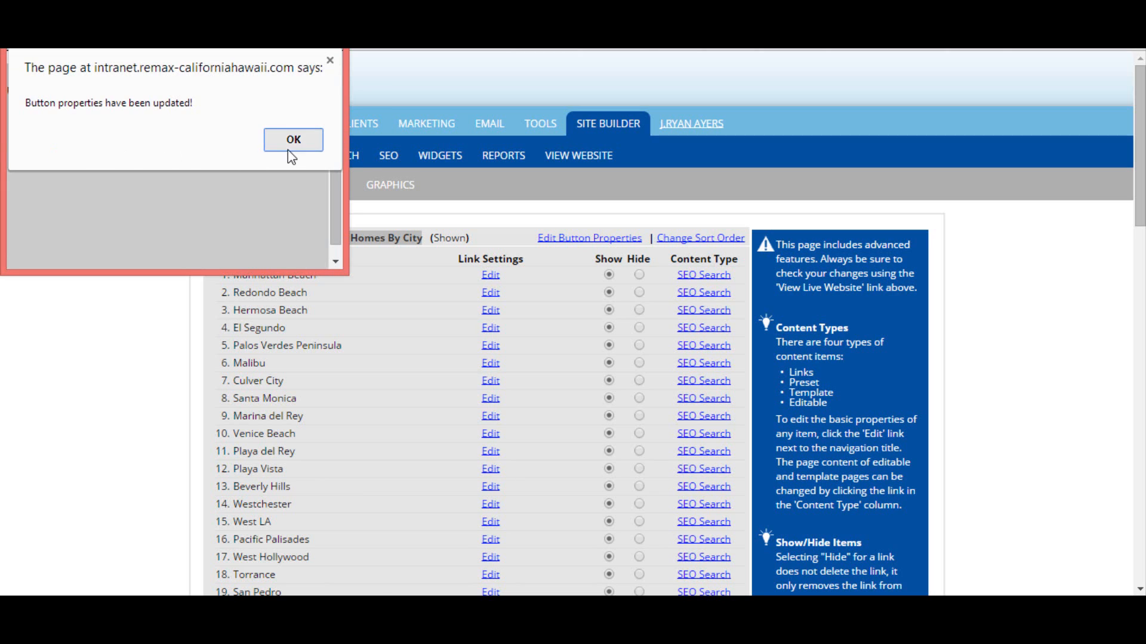
click(288, 149)
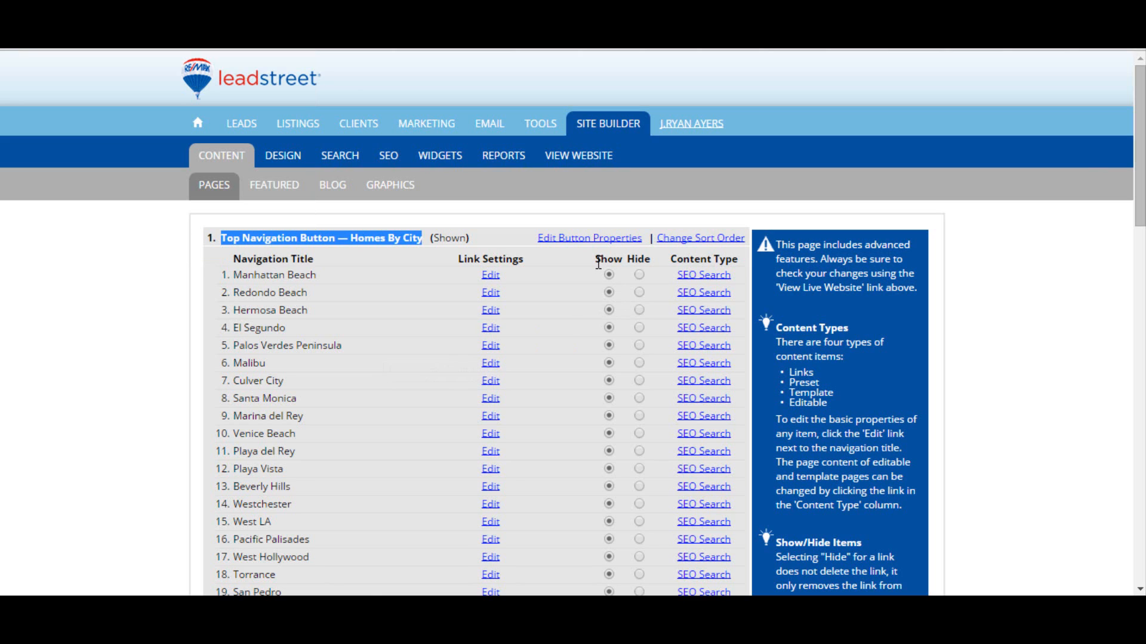
Step: Reorder the navigation buttons, setting Mortgage Calculator to 7 and About Me to 4, and update the sort order
drag(595, 259, 618, 265)
double_click(641, 261)
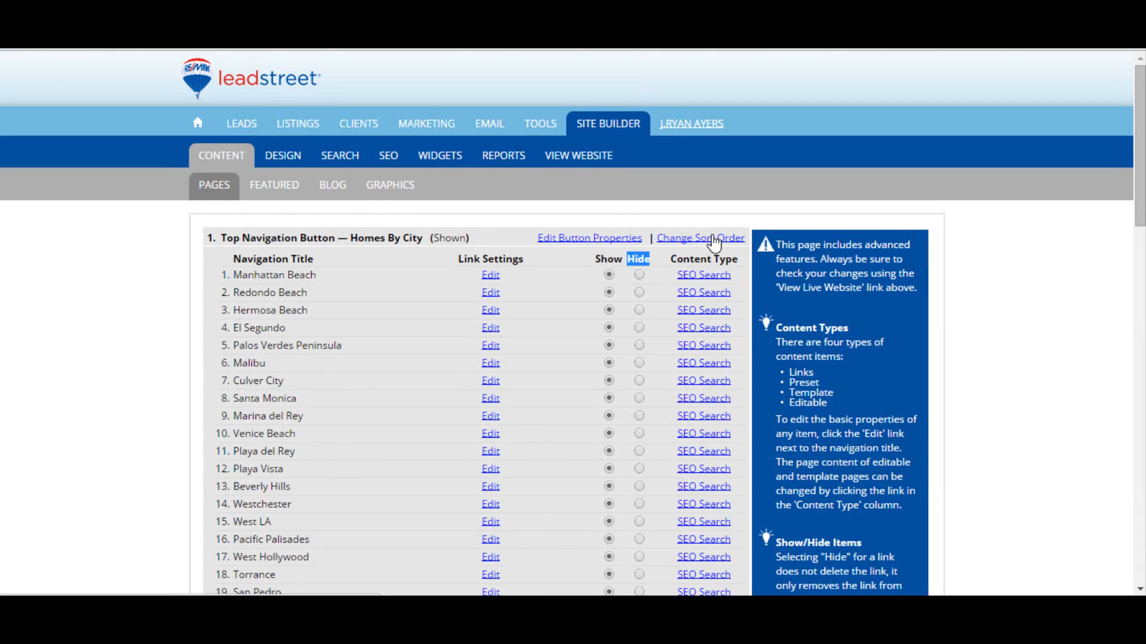
click(714, 239)
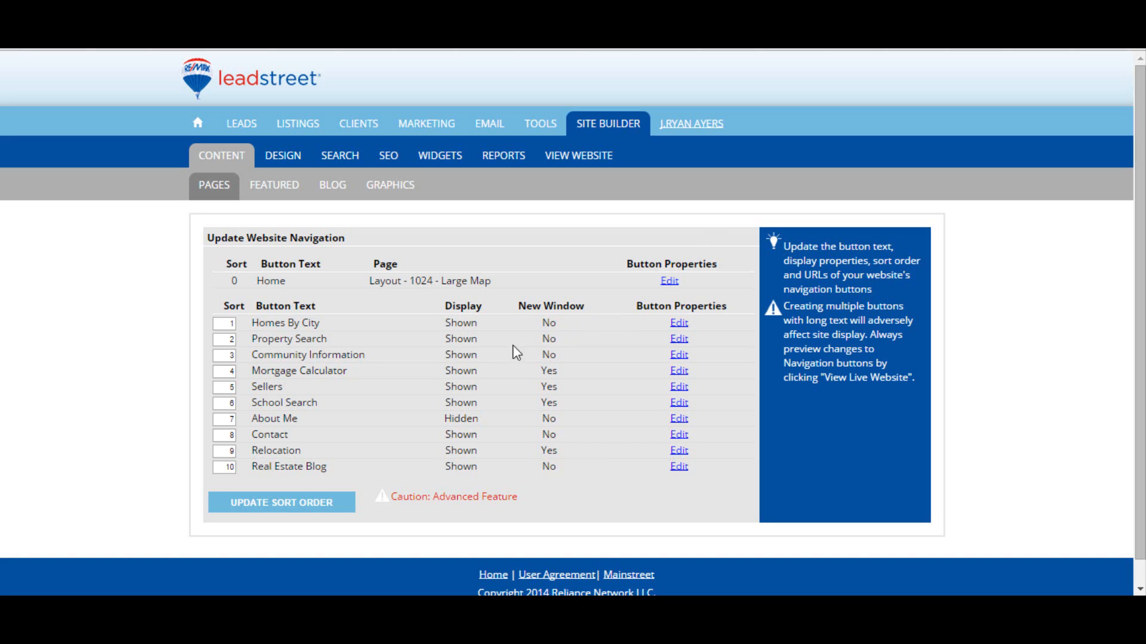
click(227, 371)
double_click(227, 372)
text(7)
double_click(234, 419)
text(4)
click(280, 504)
Step: Apply the sort order again and return to the content pages list
click(703, 146)
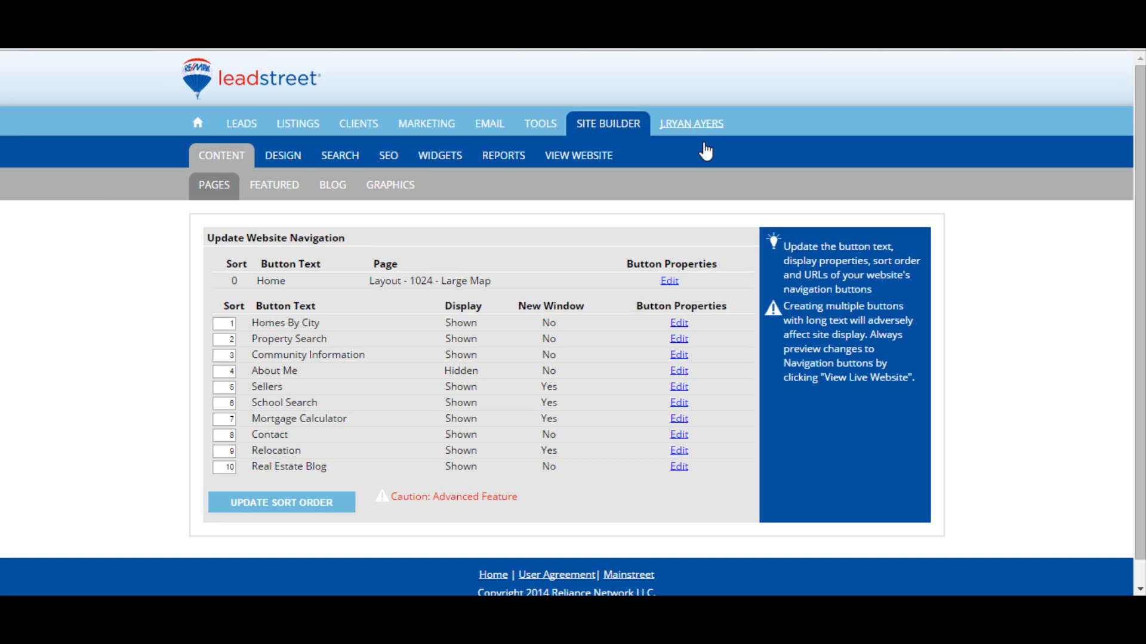
click(279, 504)
click(229, 154)
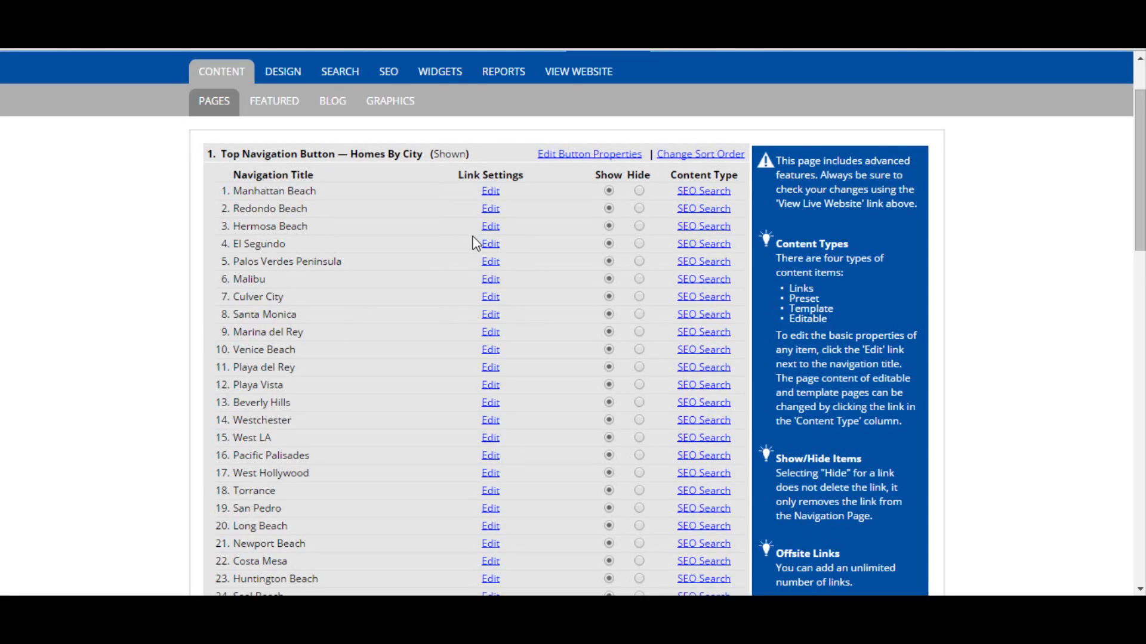
Step: Edit the Sellers navigation button, stepping through the link type options, and submit it with Custom URL selected
scroll(473, 237, down, 1)
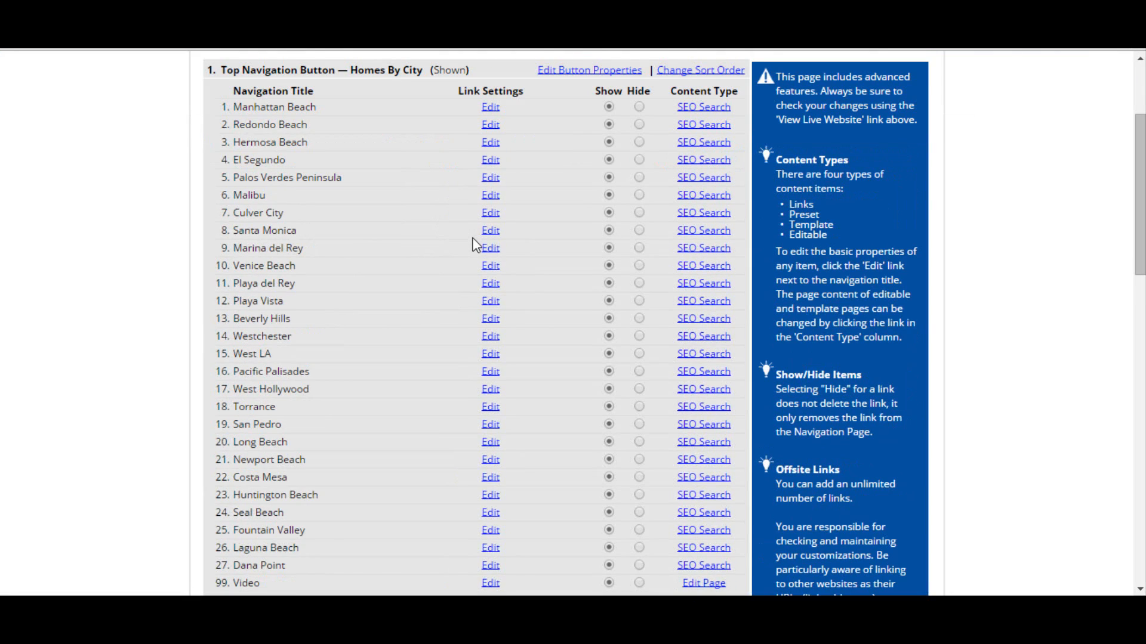
scroll(474, 241, down, 3)
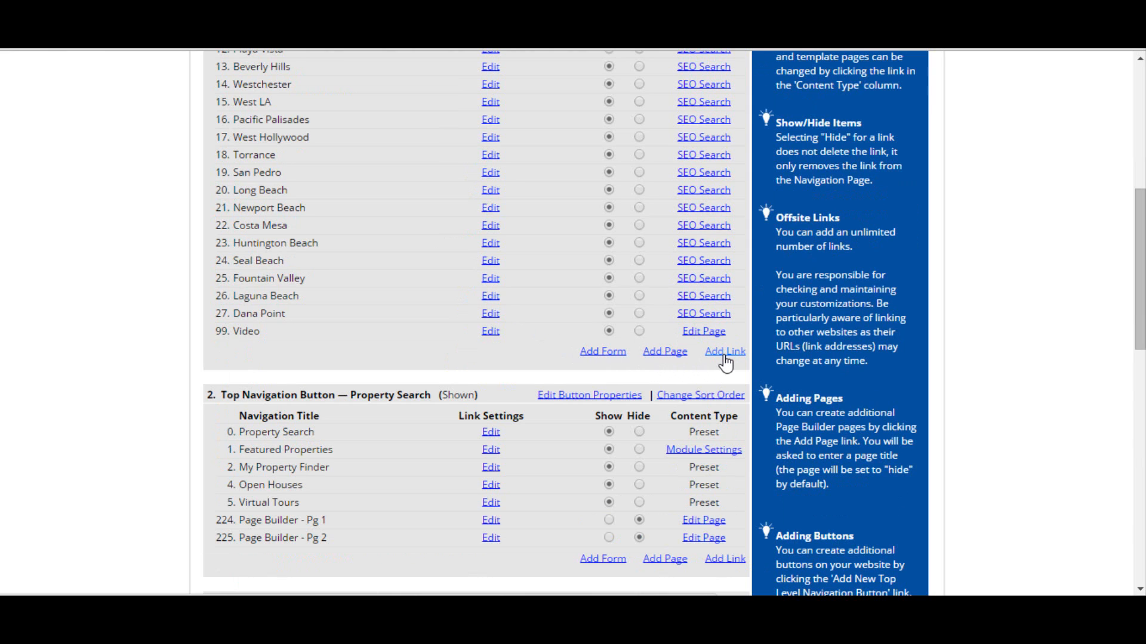
scroll(724, 357, down, 8)
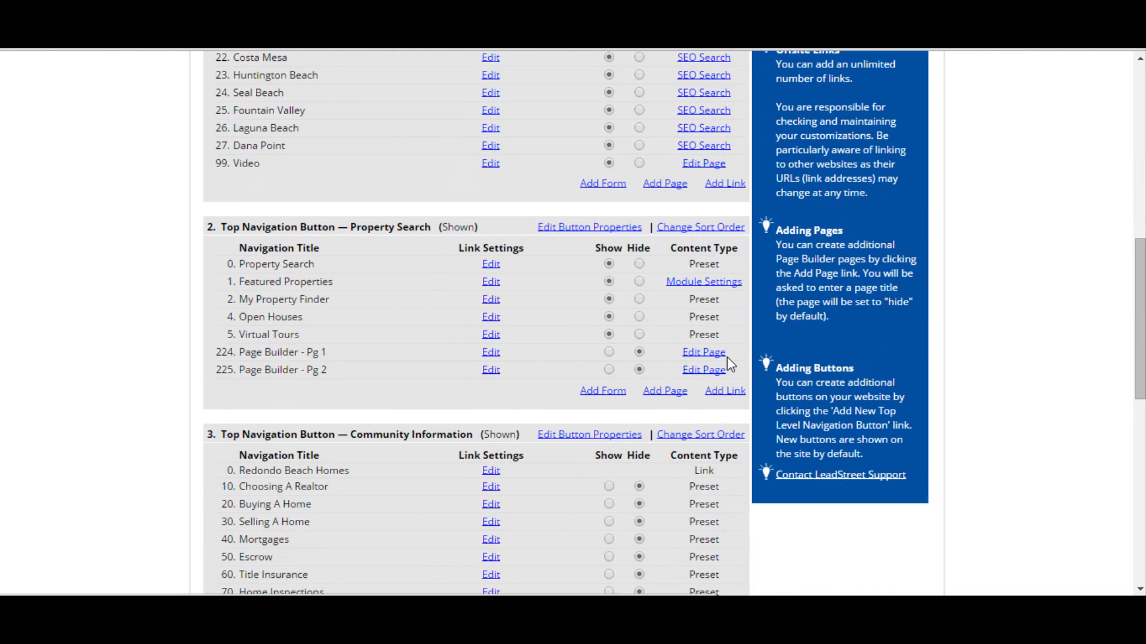
scroll(732, 376, down, 4)
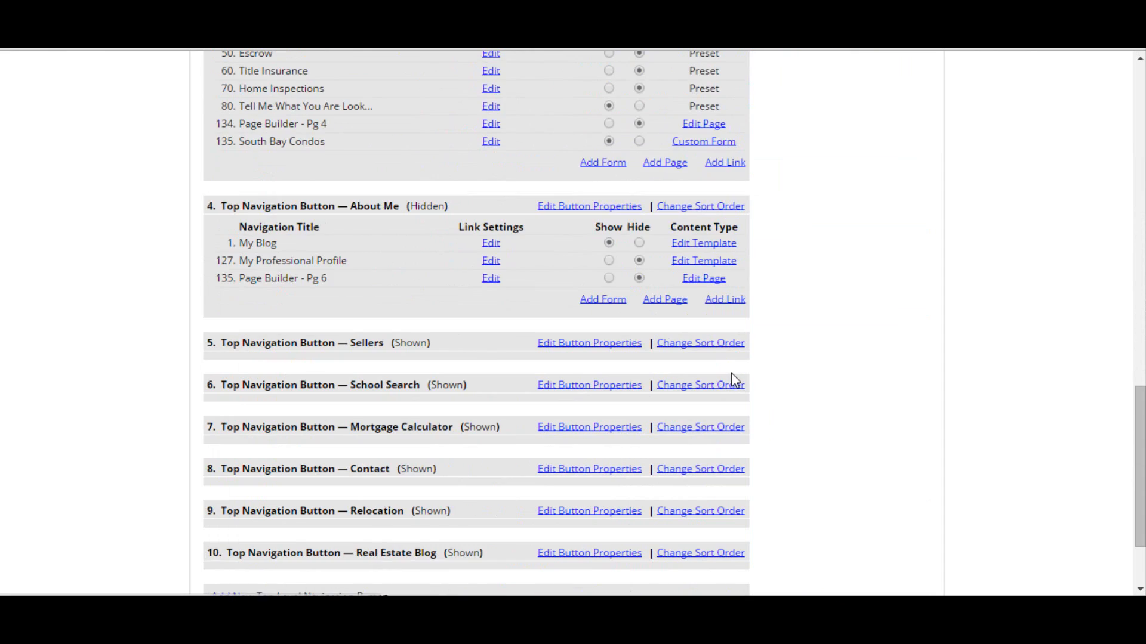
drag(354, 262, 389, 266)
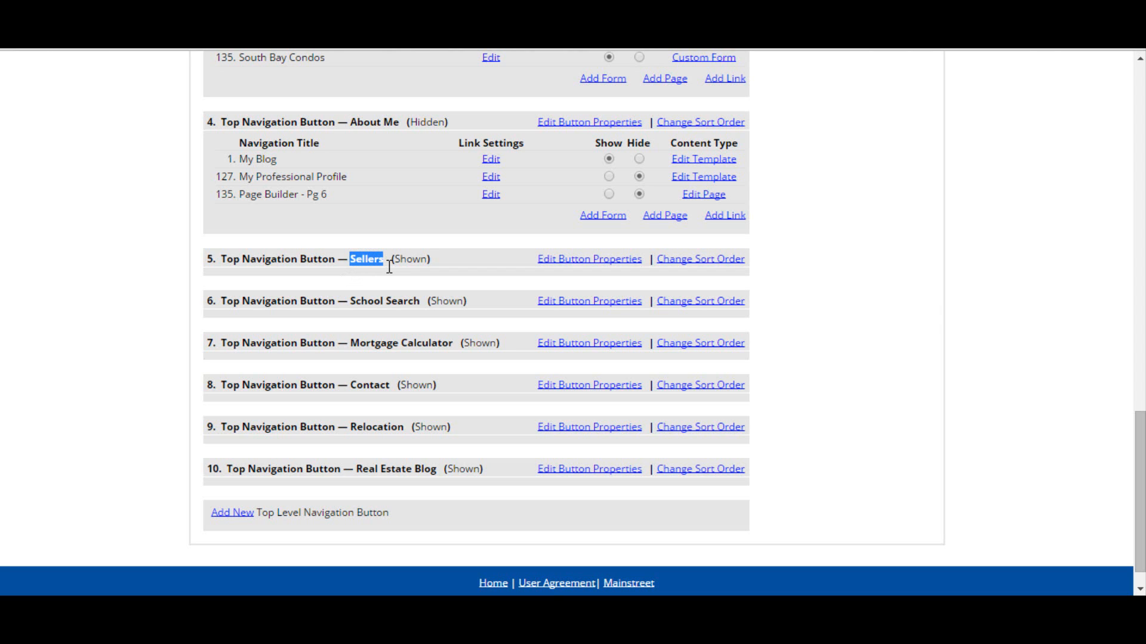
click(595, 267)
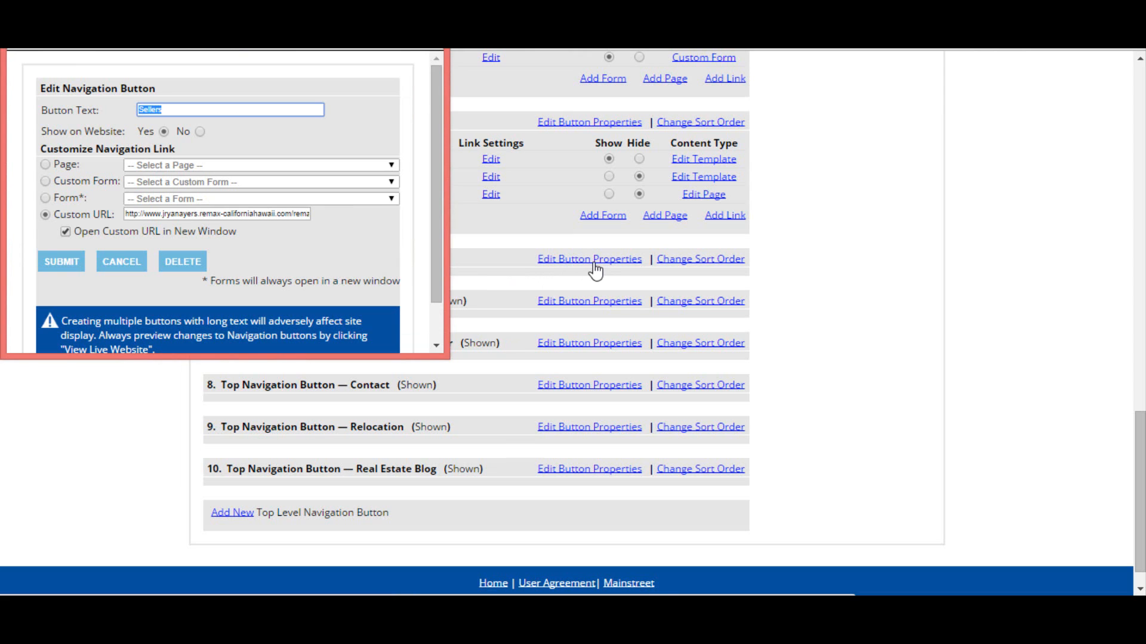
double_click(70, 164)
double_click(70, 181)
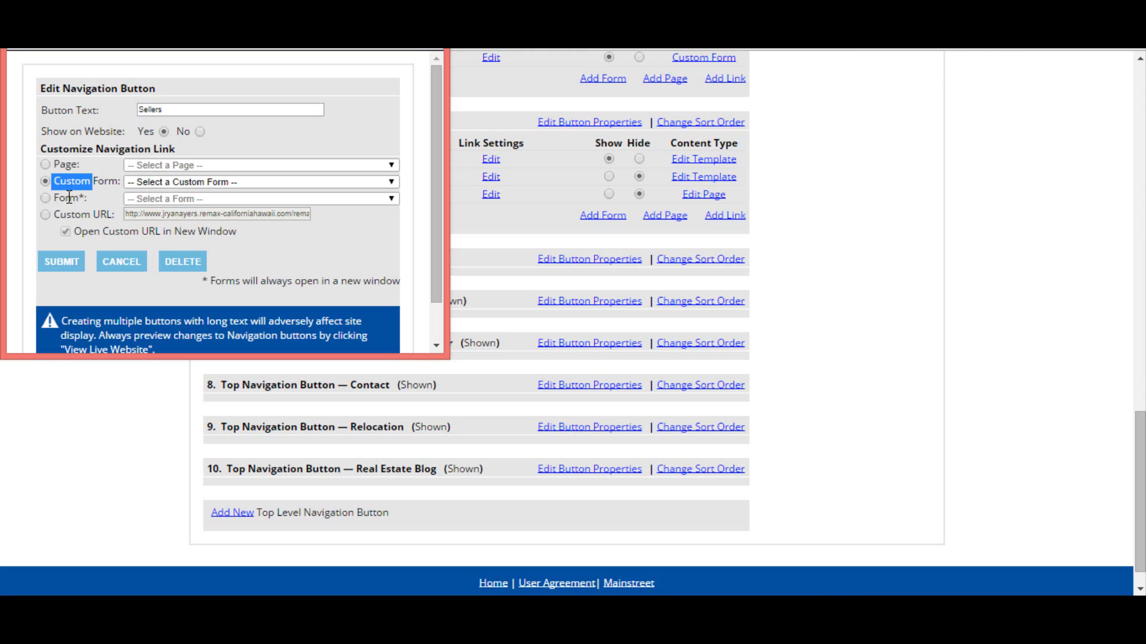
double_click(69, 197)
double_click(69, 212)
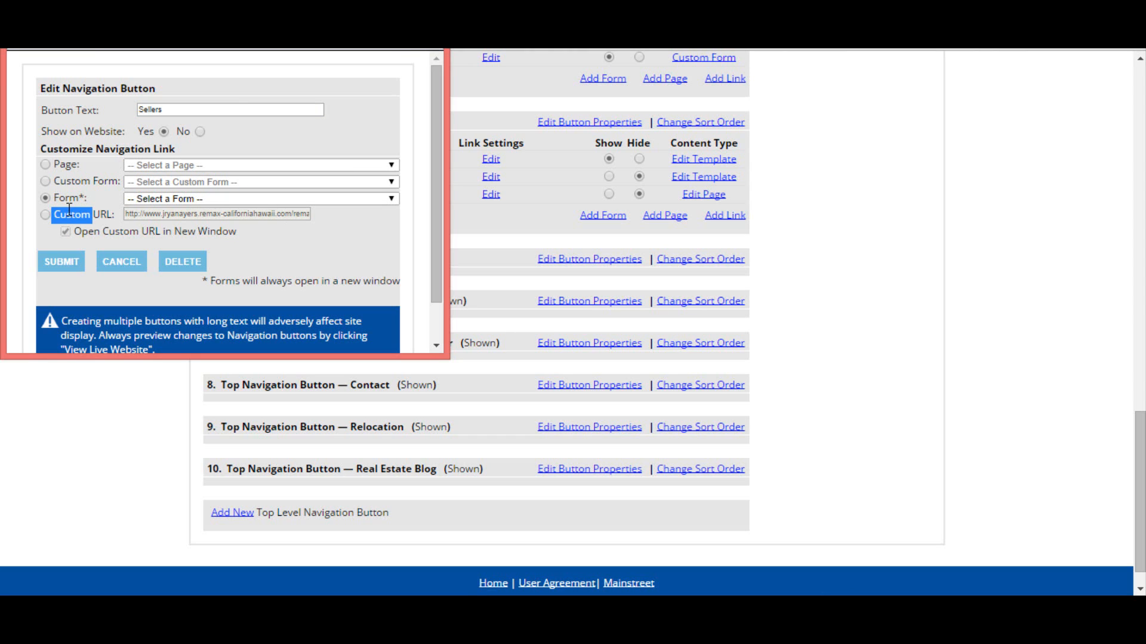
click(65, 257)
click(332, 144)
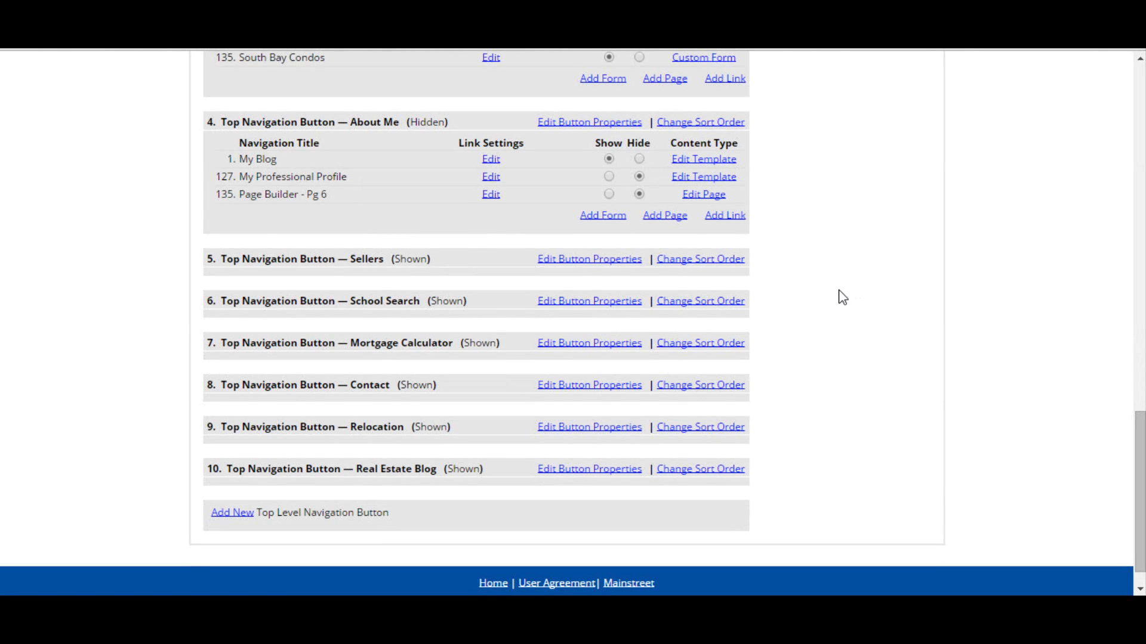
Step: Add a new content page titled Test under the About Me navigation button
scroll(842, 297, up, 2)
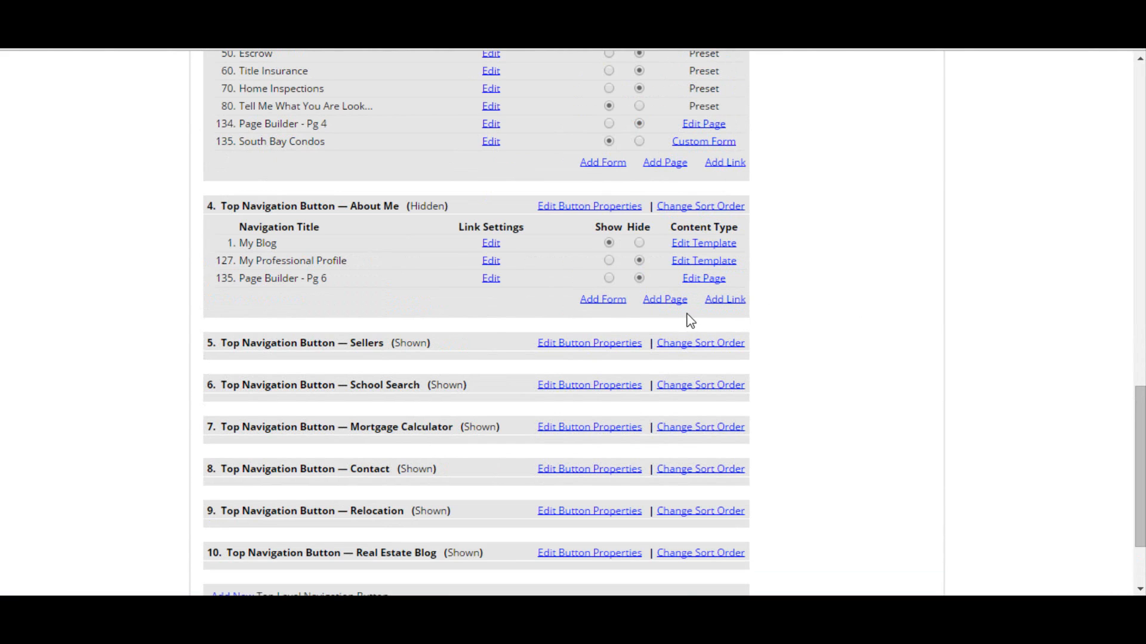
click(665, 300)
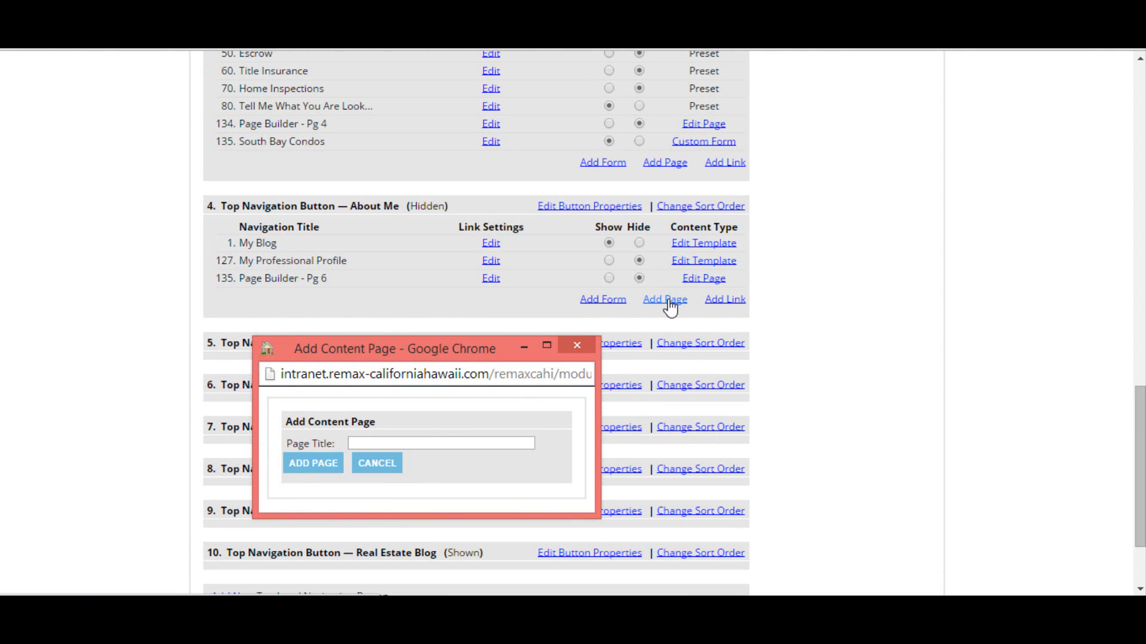
click(449, 441)
text(Test)
click(321, 465)
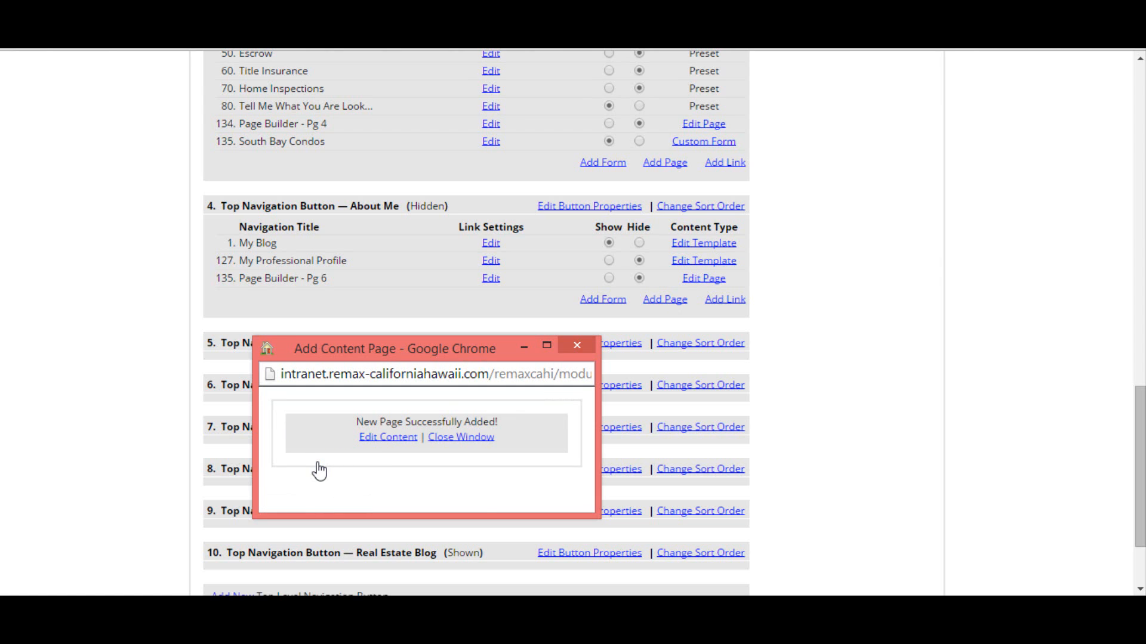
Step: Open the Test page's content and insert the RE/MAX Above the Crowd balloon image from the photo library
click(386, 438)
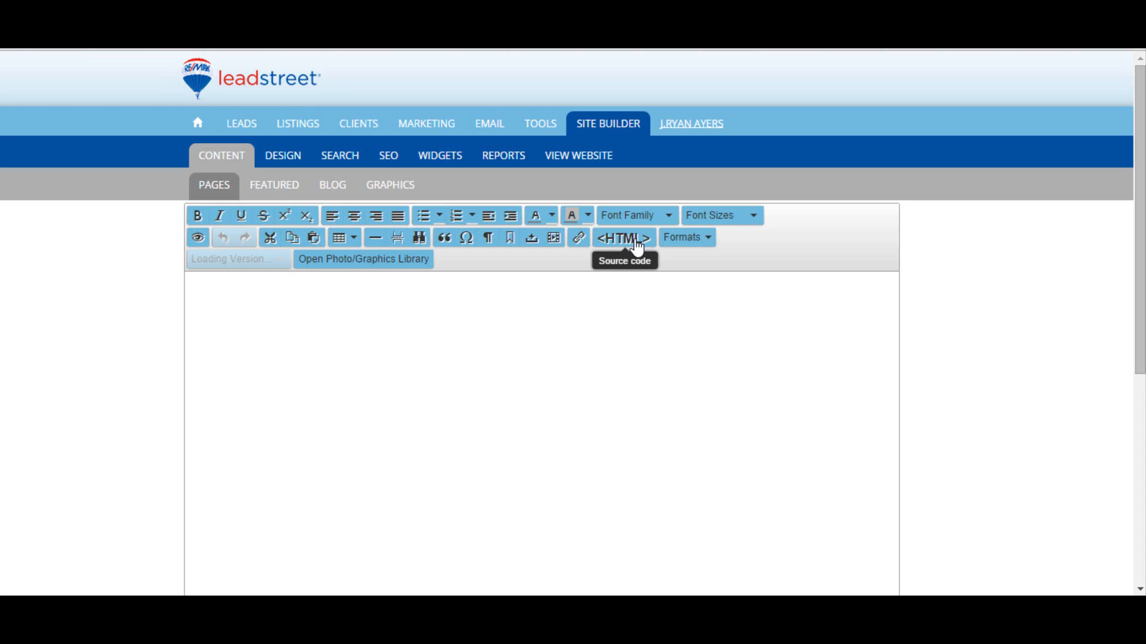
click(375, 263)
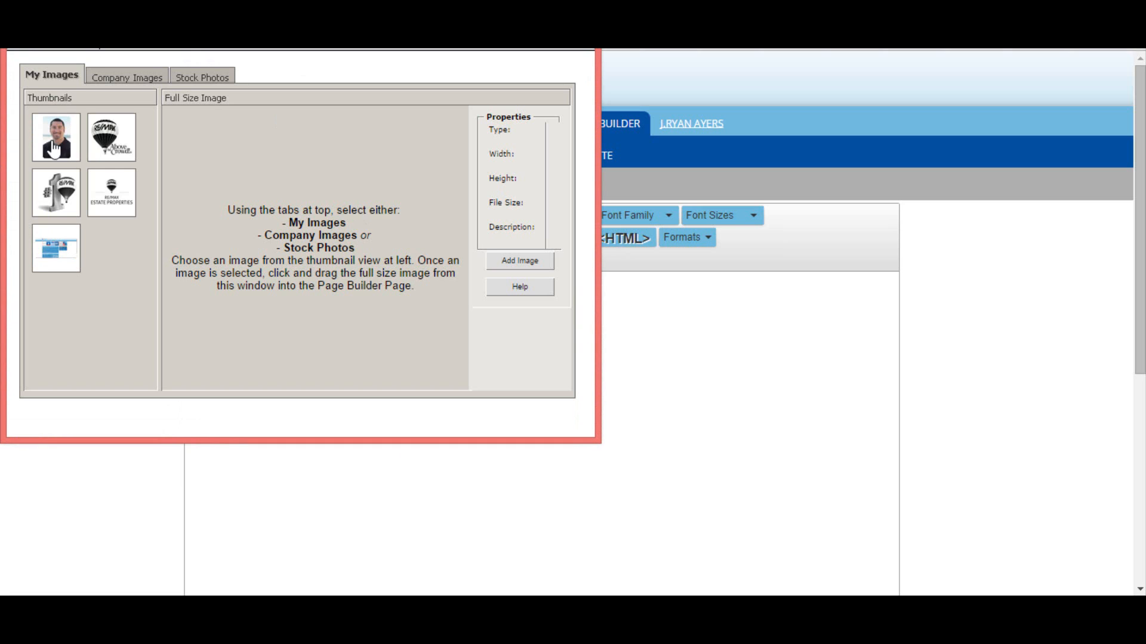
click(97, 142)
double_click(391, 248)
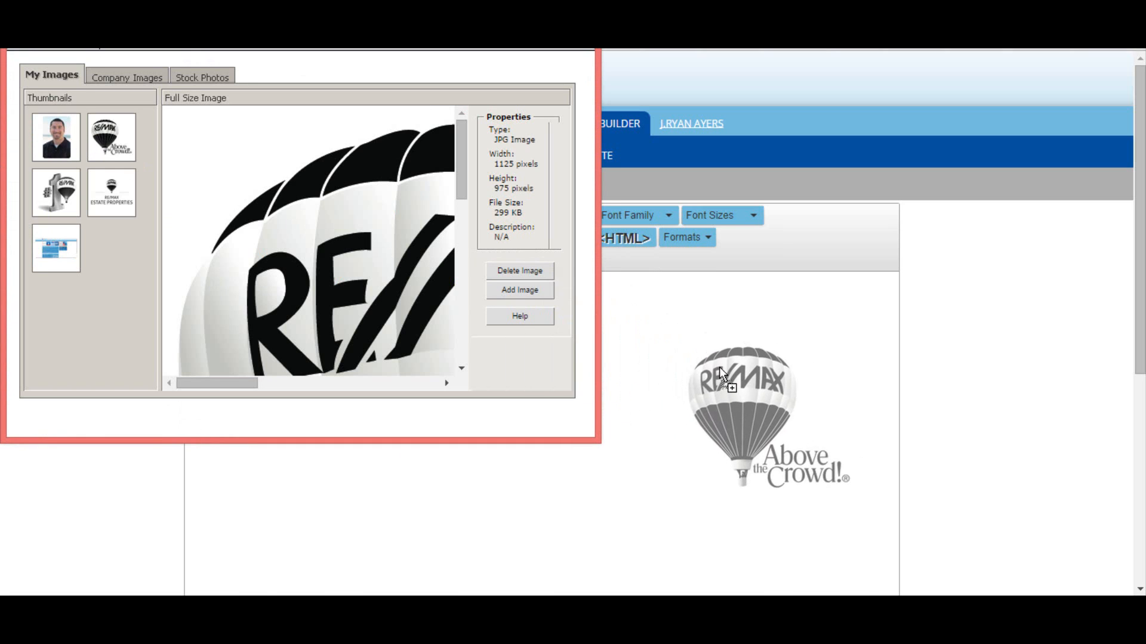
Step: Resize the balloon image in the Test page editor to about 393 × 341 pixels and check it in the HTML source view
scroll(720, 367, up, 2)
key(ctrl+a)
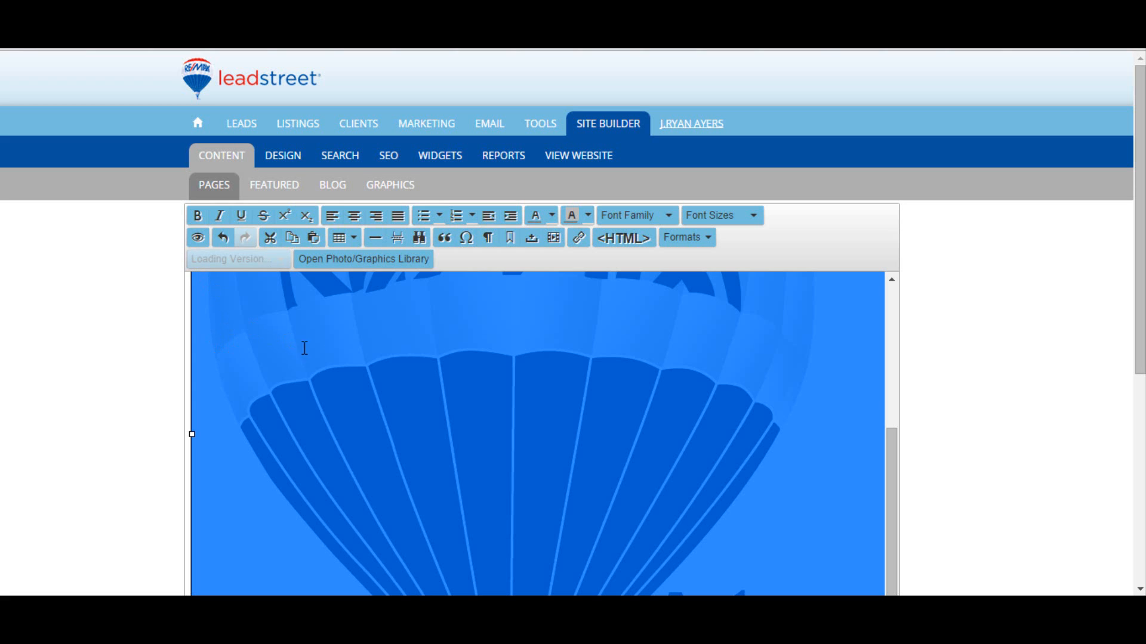
scroll(429, 353, up, 3)
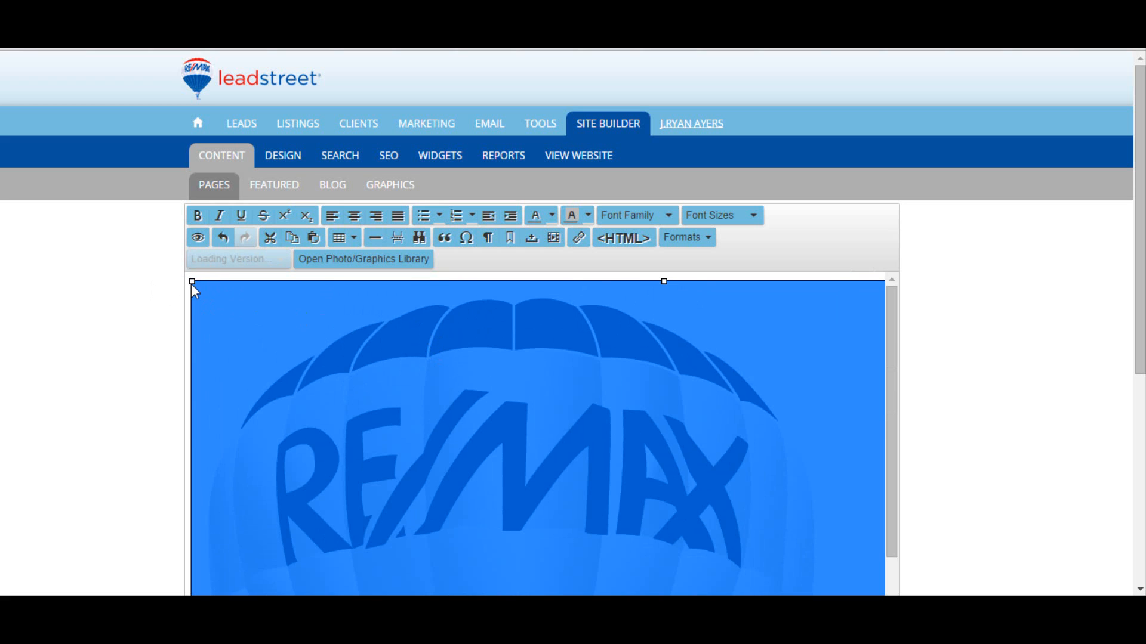
drag(190, 282, 343, 342)
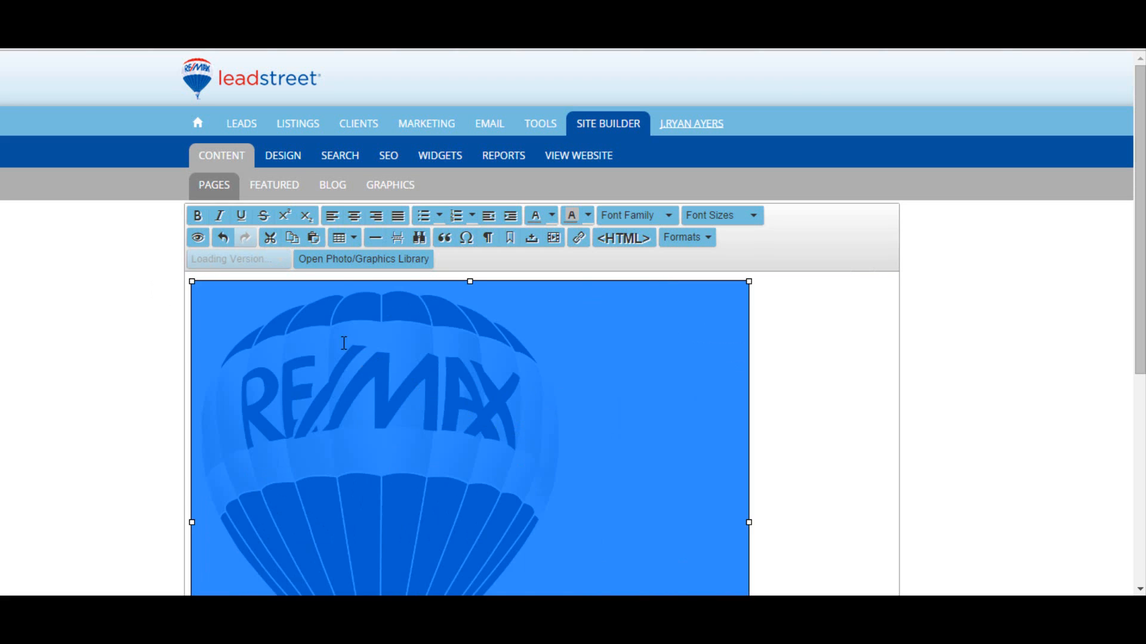
drag(194, 285, 419, 367)
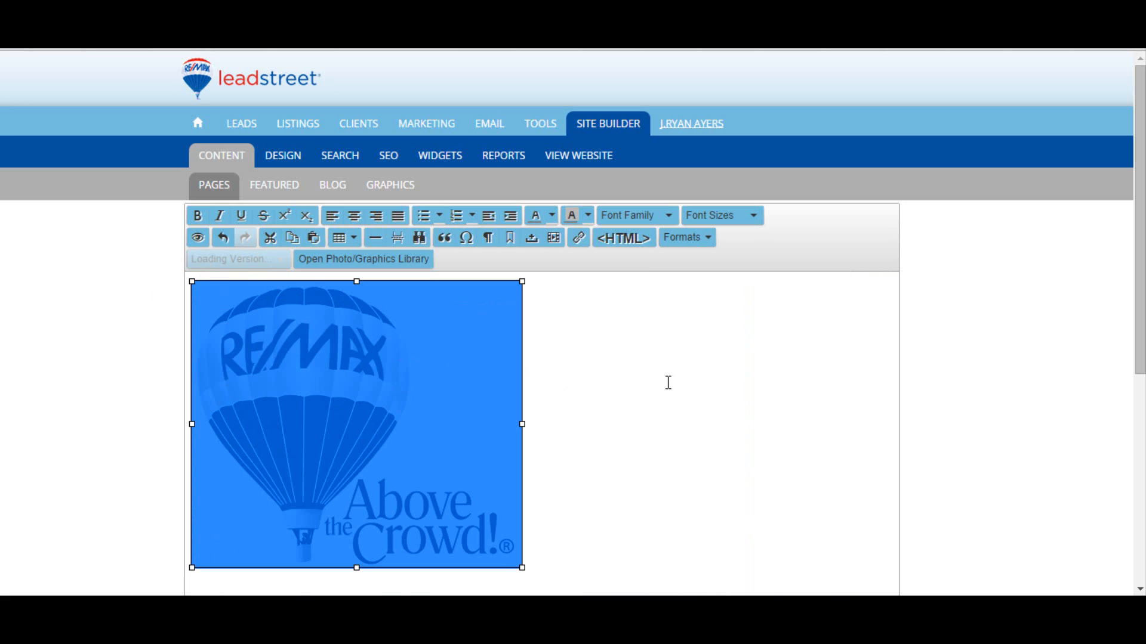
click(632, 242)
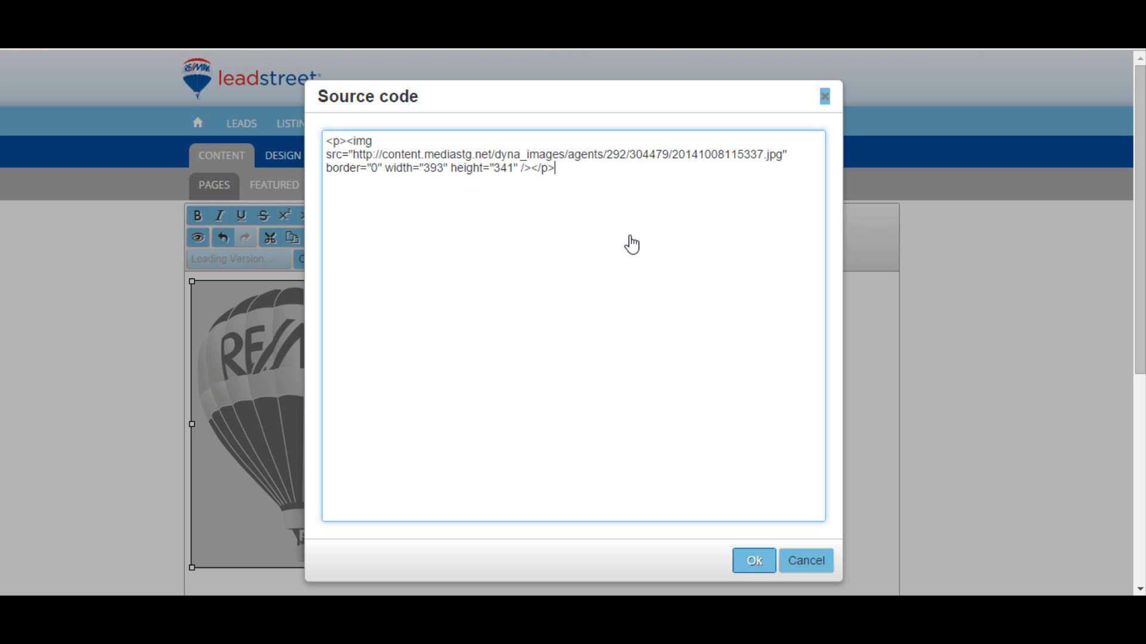
click(825, 97)
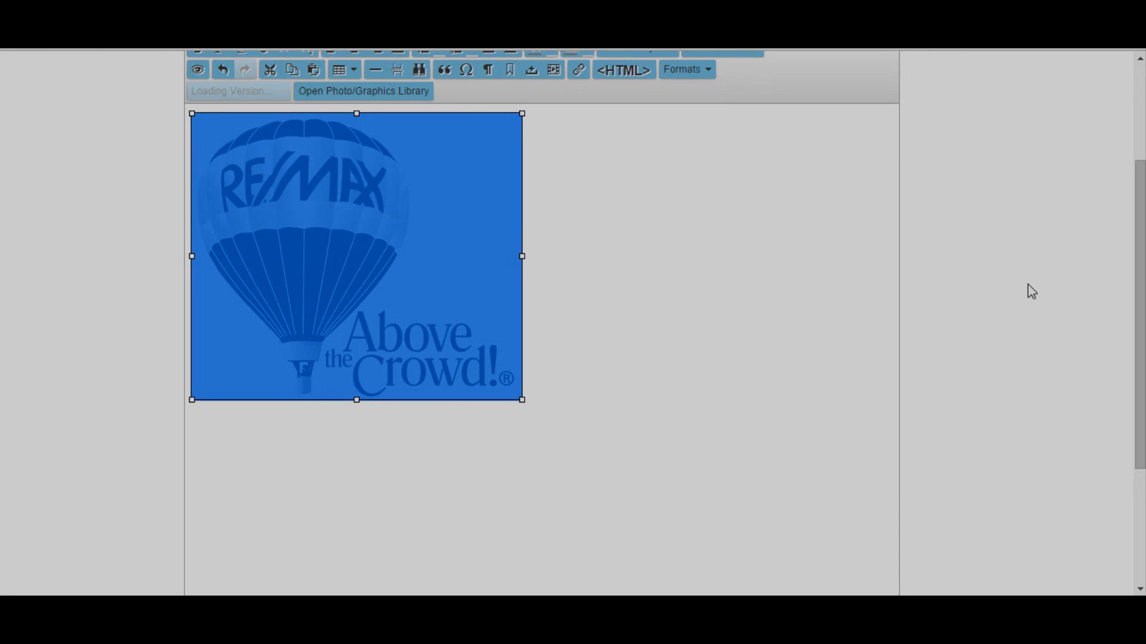
Step: Delete the Test content page
scroll(1027, 286, down, 3)
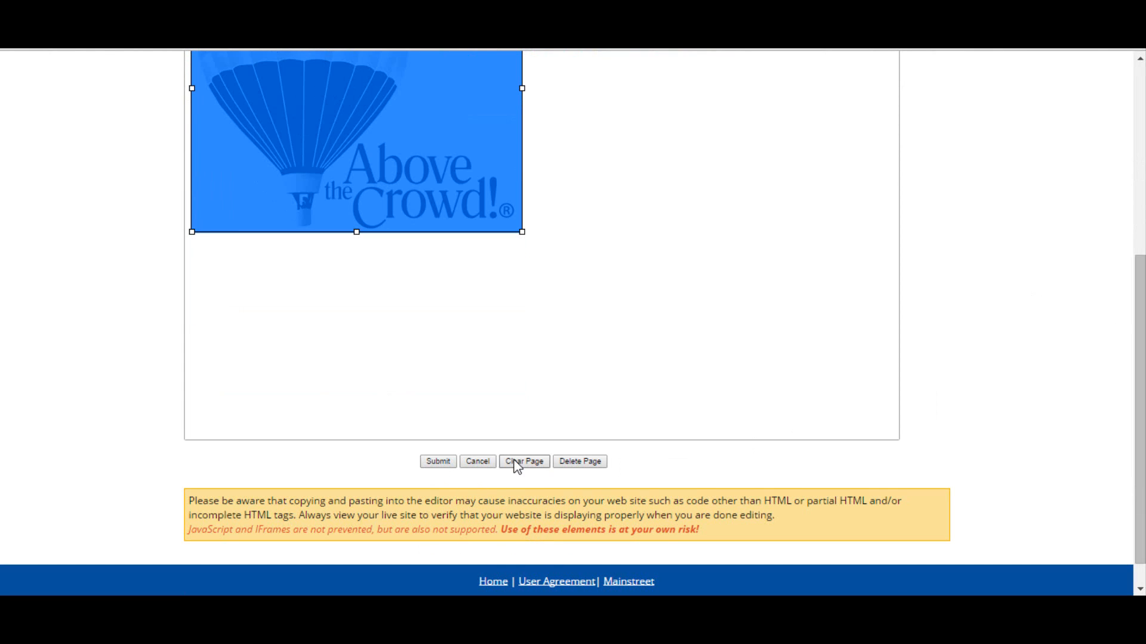
click(575, 462)
click(631, 165)
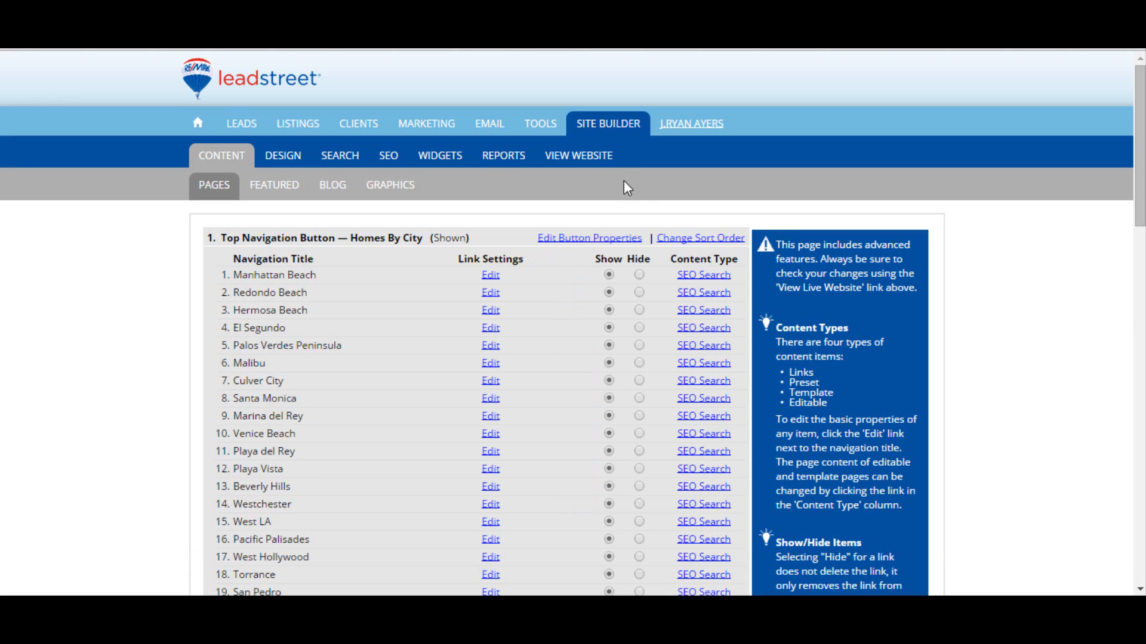
Step: Set the Page Builder - Pg 1 page under the Property Search button to Show
scroll(625, 180, down, 7)
scroll(631, 214, down, 3)
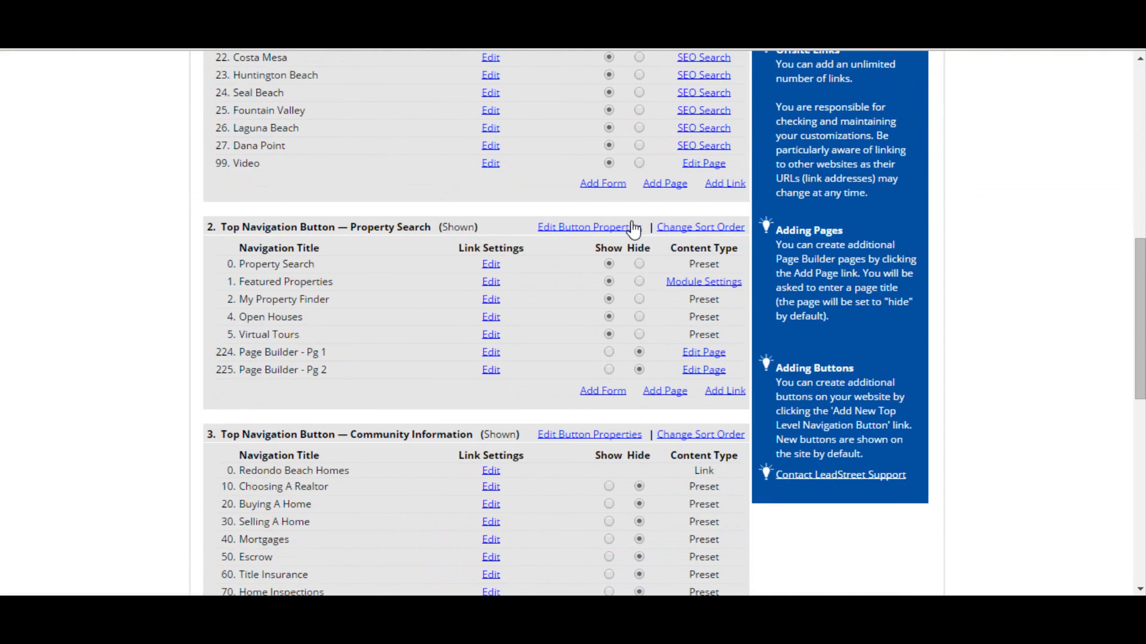
click(608, 352)
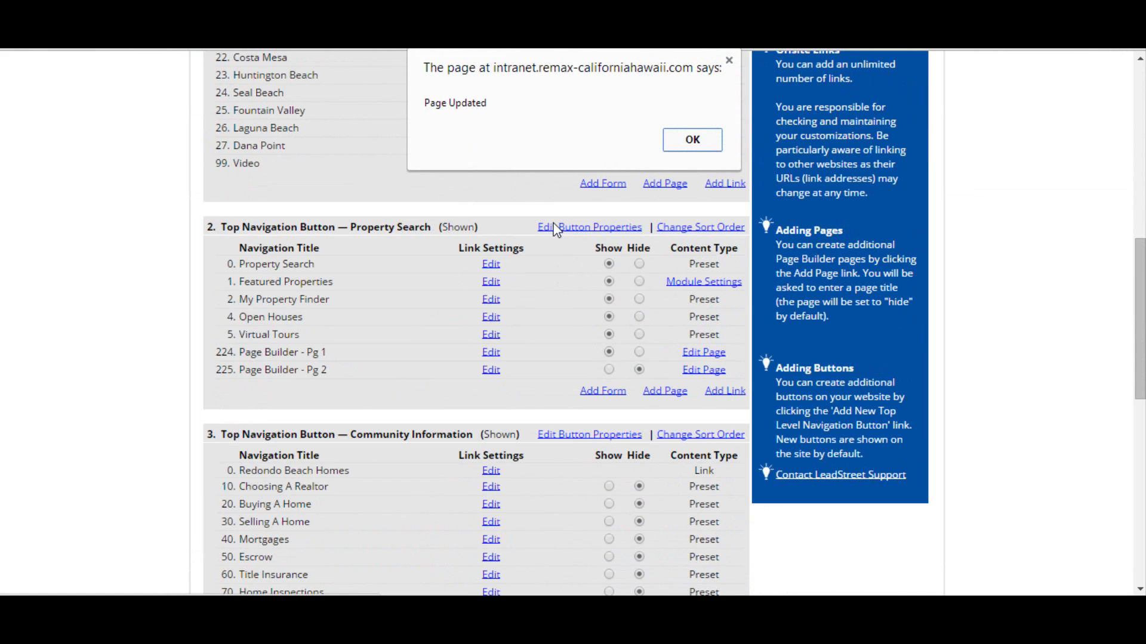
click(687, 147)
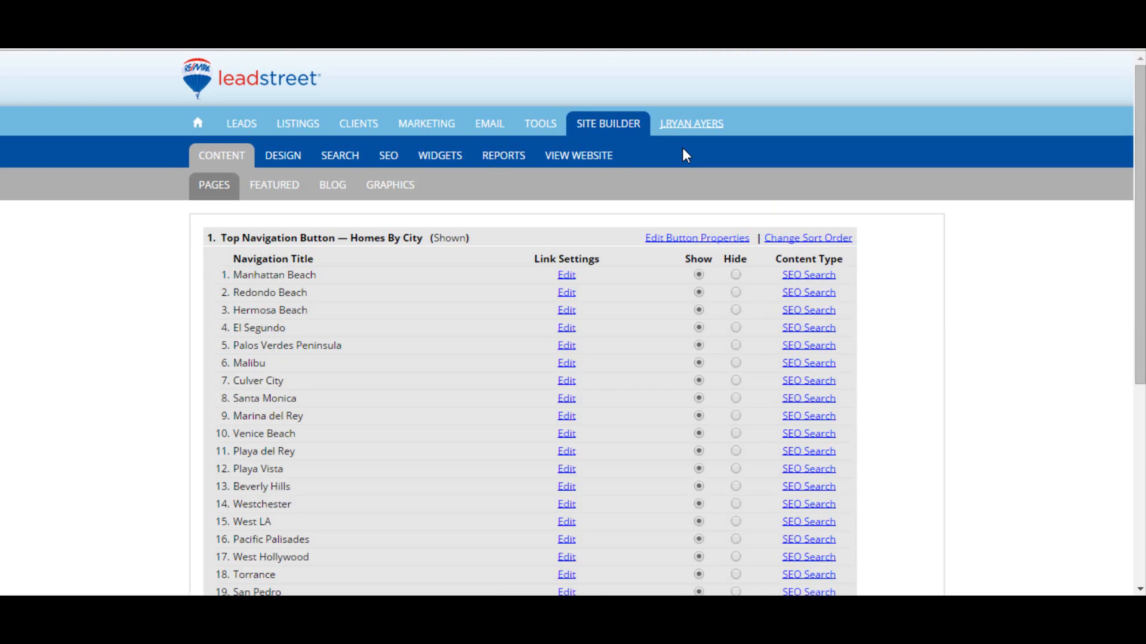
Step: Set the Page Builder - Pg 1 page under Property Search back to Hide
scroll(657, 301, down, 3)
scroll(659, 303, down, 7)
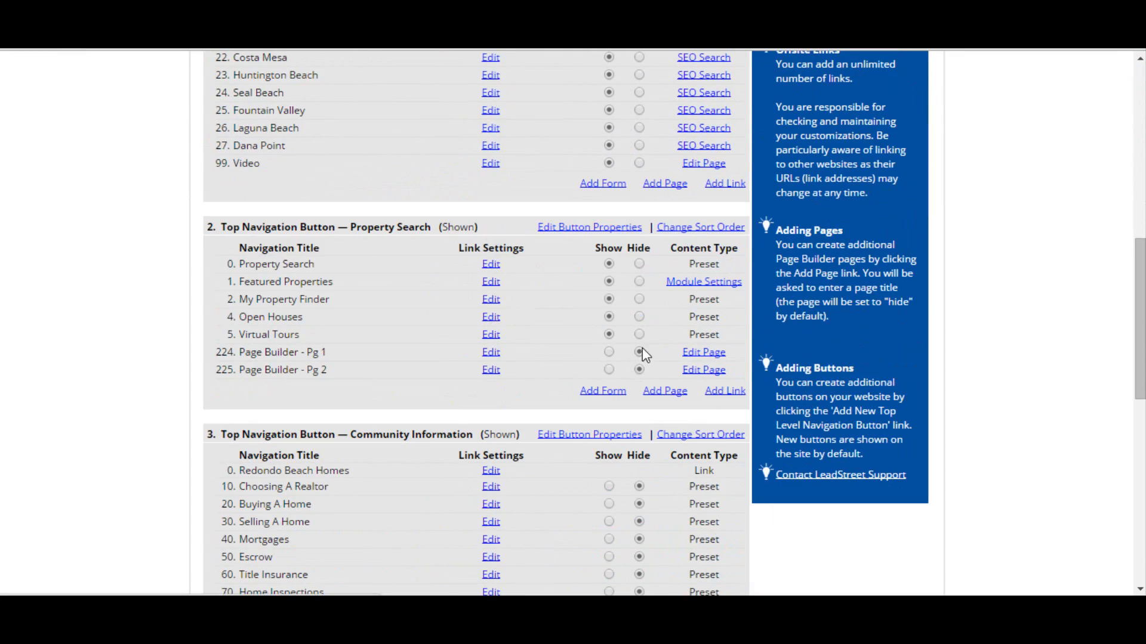
click(639, 352)
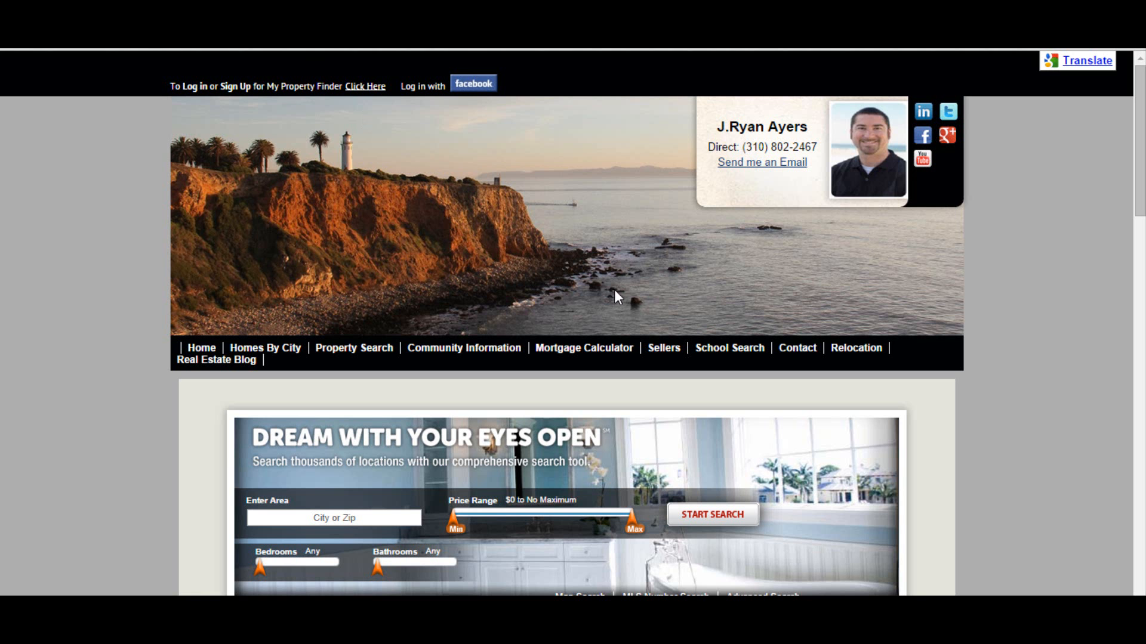
Step: Open the live site's Tell Me What You Are Looking For page under Community Information and review its form
mouse_move(467, 351)
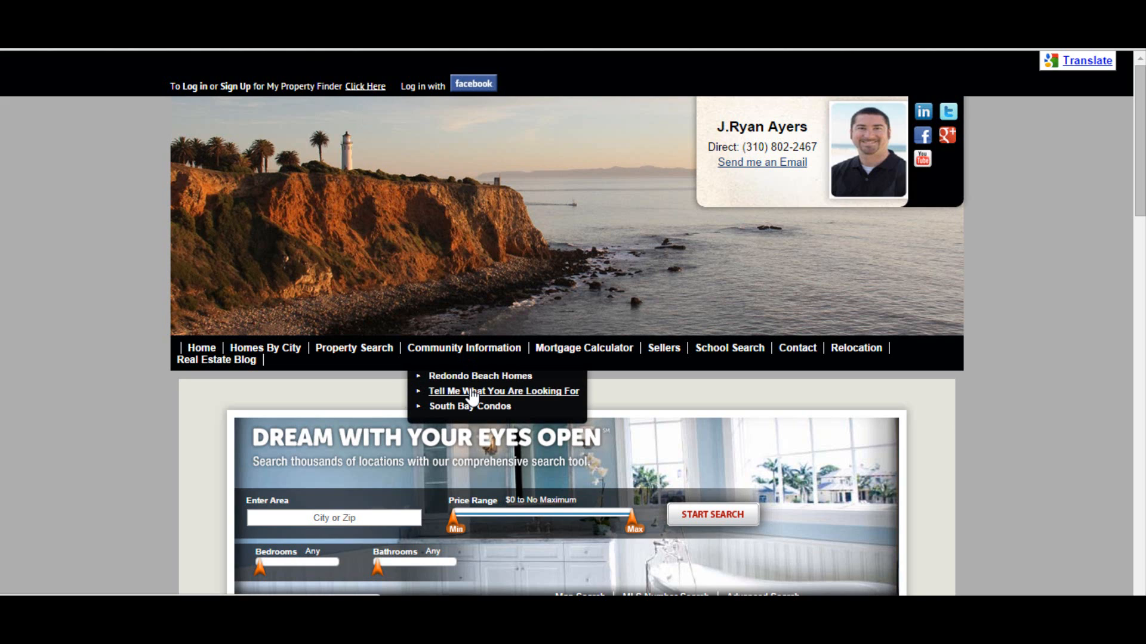
click(471, 393)
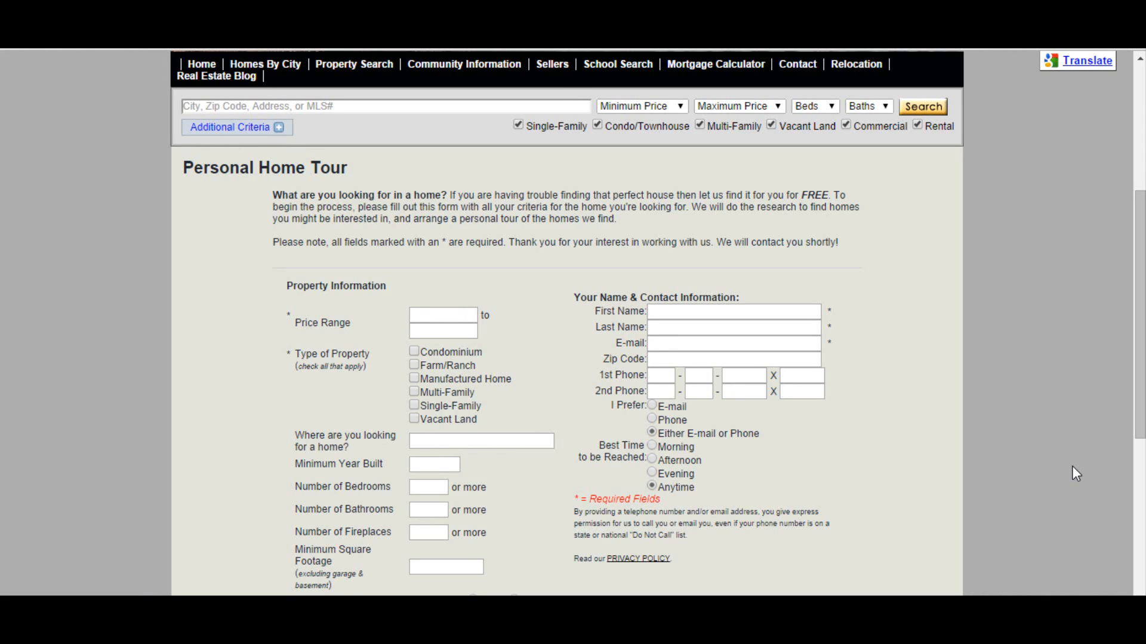
scroll(1071, 467, down, 3)
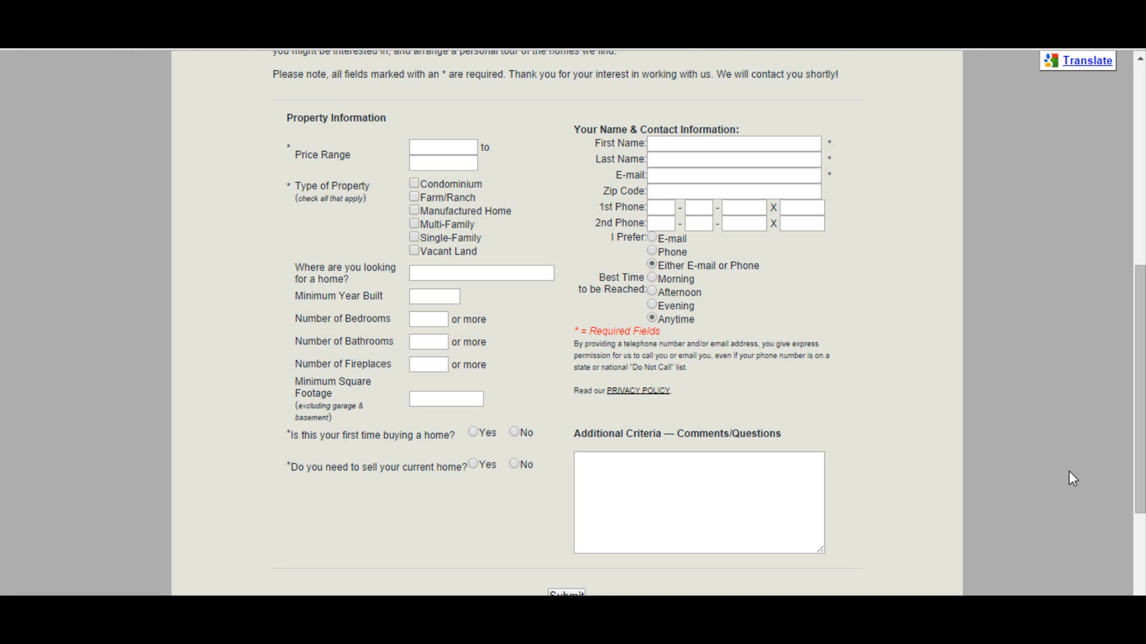
scroll(1069, 471, up, 8)
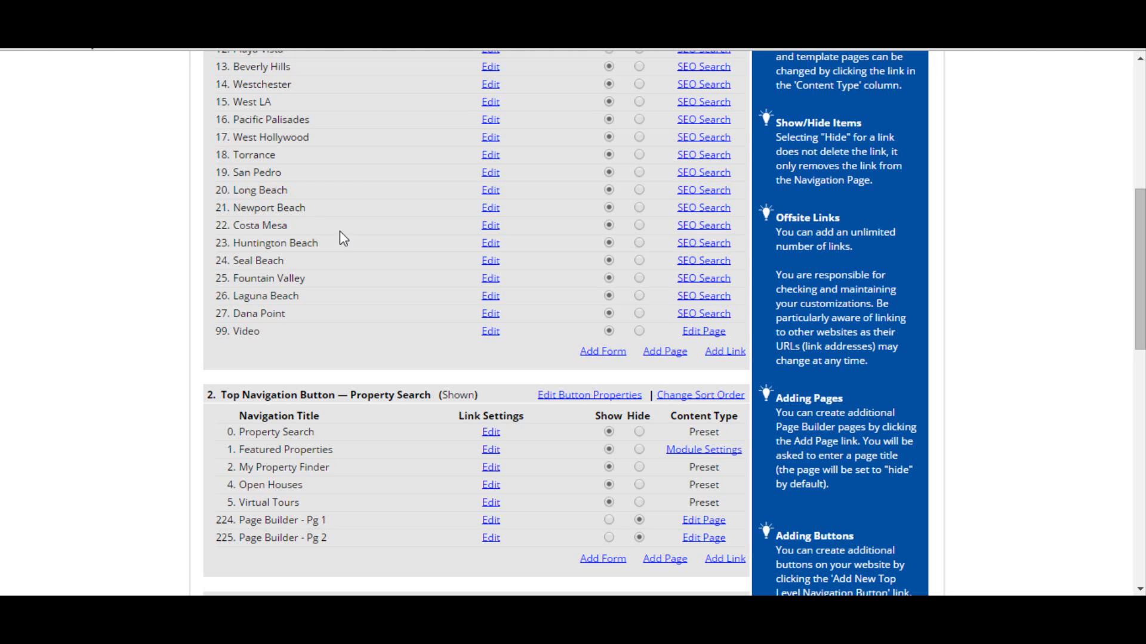
Step: Add a new form titled South Bay Condos under the Homes By City navigation button
click(599, 356)
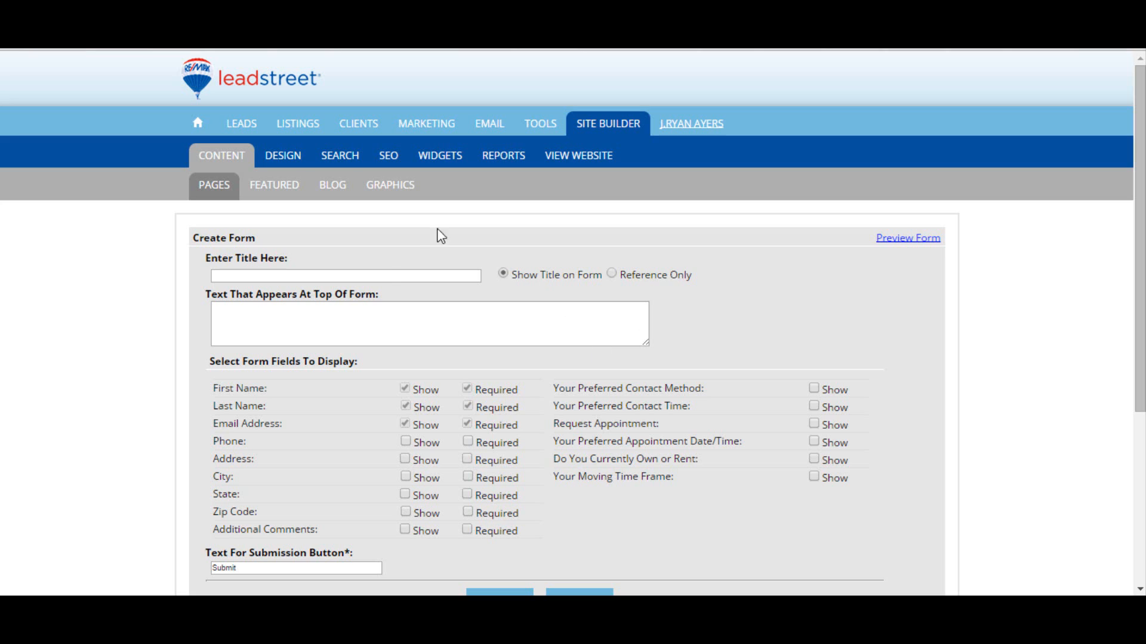
click(391, 278)
text(South )
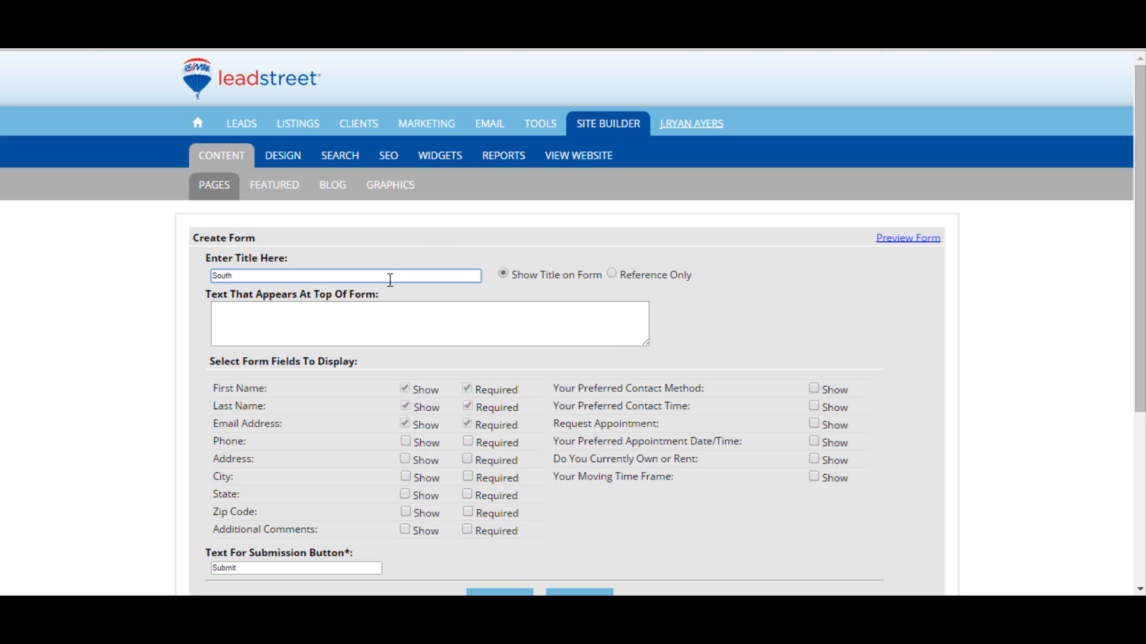
text(Bay Condos)
Step: Show the Phone, Address, Additional Comments and Preferred Contact Method fields on the form and save it
scroll(434, 253, down, 2)
click(385, 231)
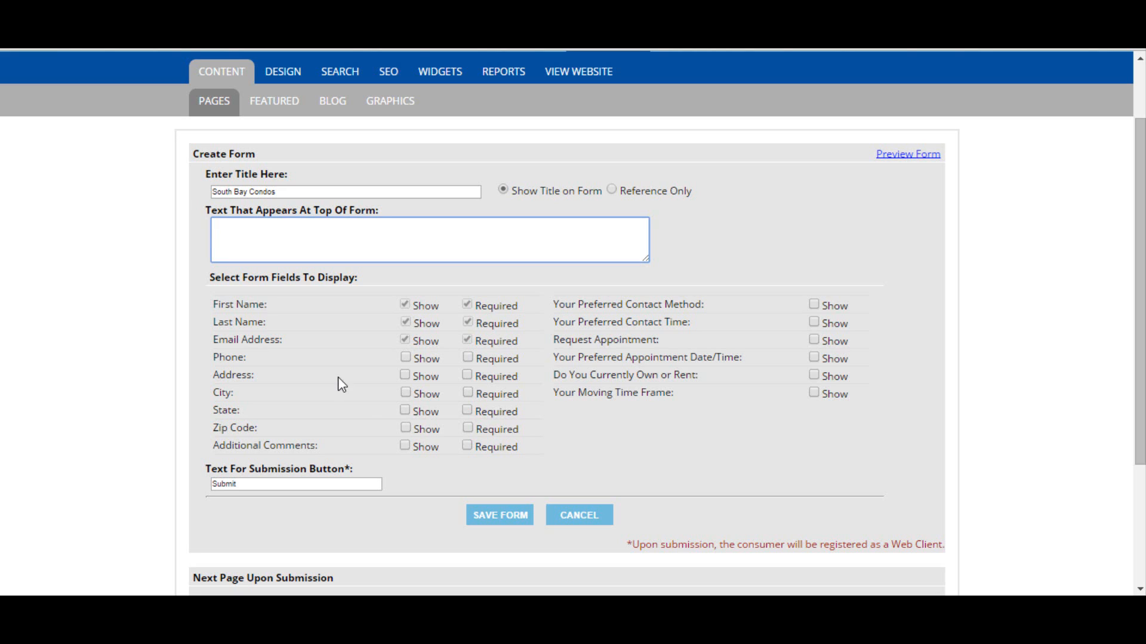
click(405, 358)
click(406, 376)
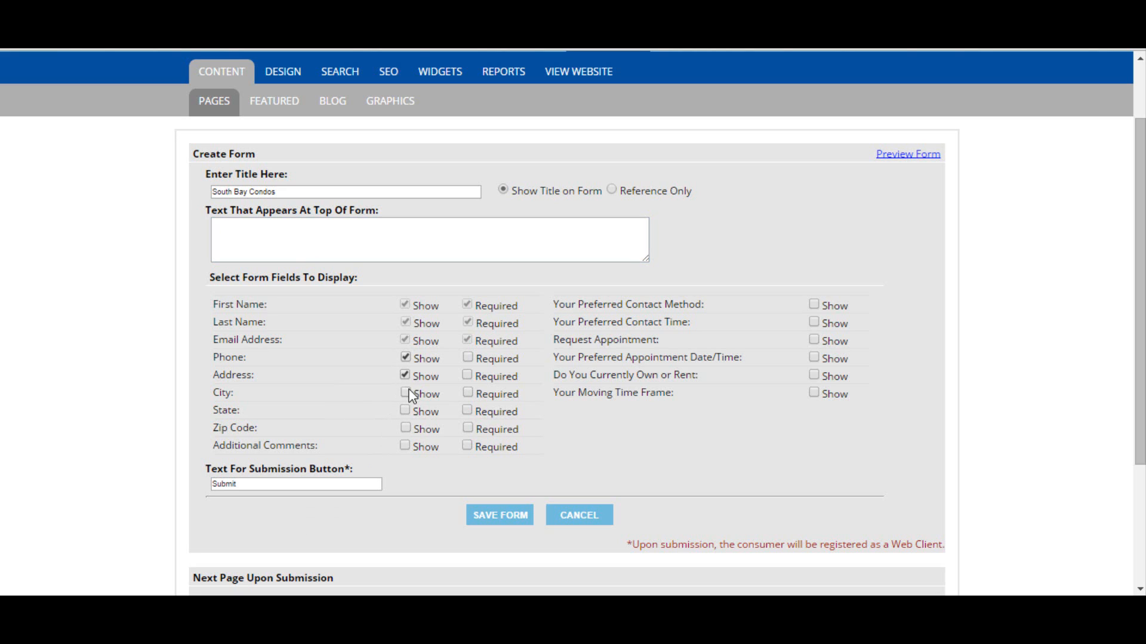
click(406, 446)
click(815, 304)
scroll(500, 355, down, 3)
click(500, 515)
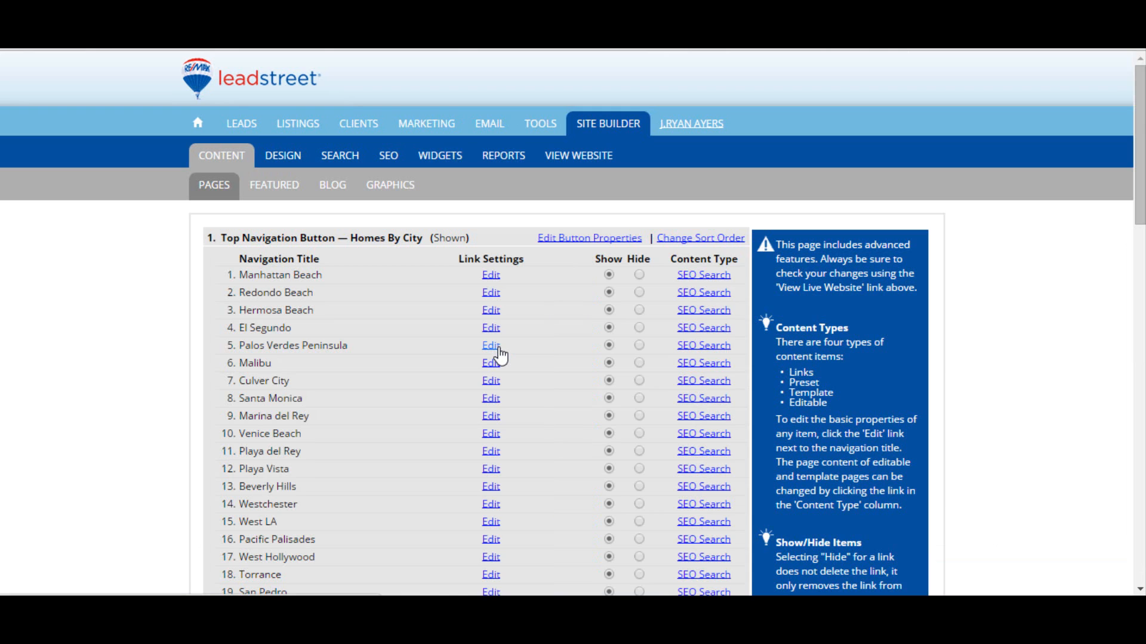
Step: Open the South Bay Condos custom form and set its next page upon submission to the Redondo Beach content page
scroll(500, 355, down, 6)
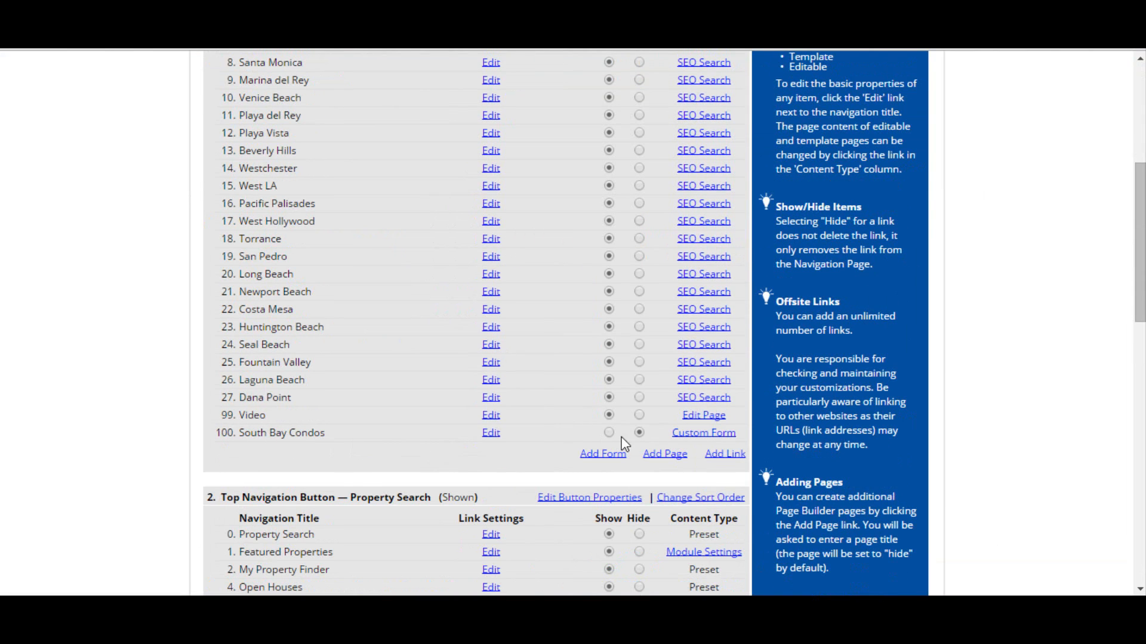
click(697, 434)
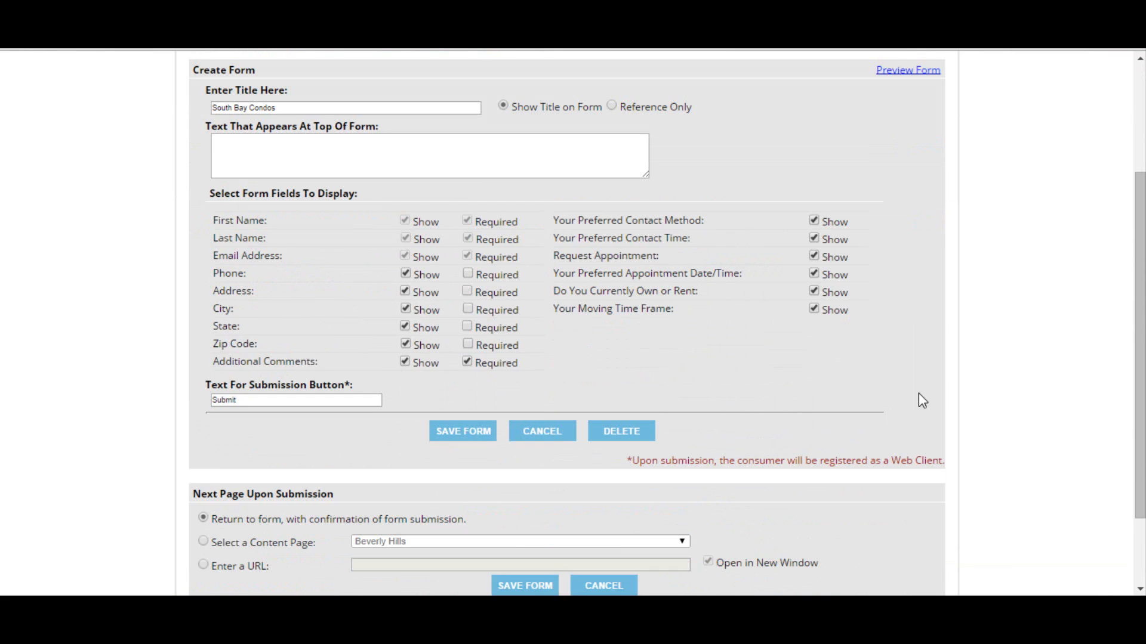
scroll(922, 401, down, 3)
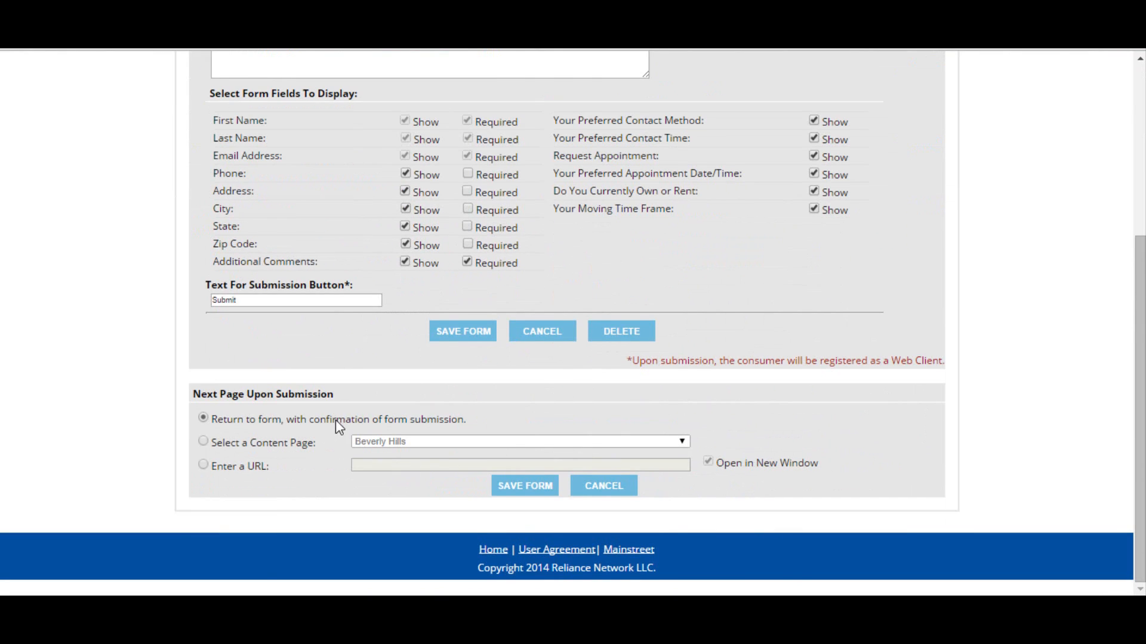
drag(337, 398, 190, 399)
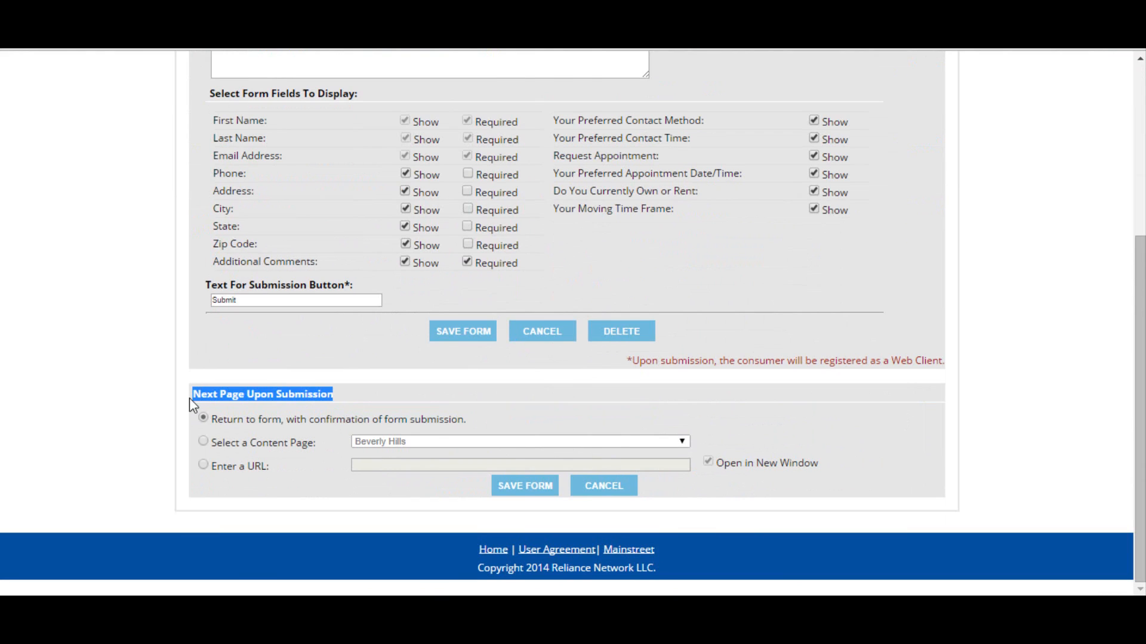
click(126, 432)
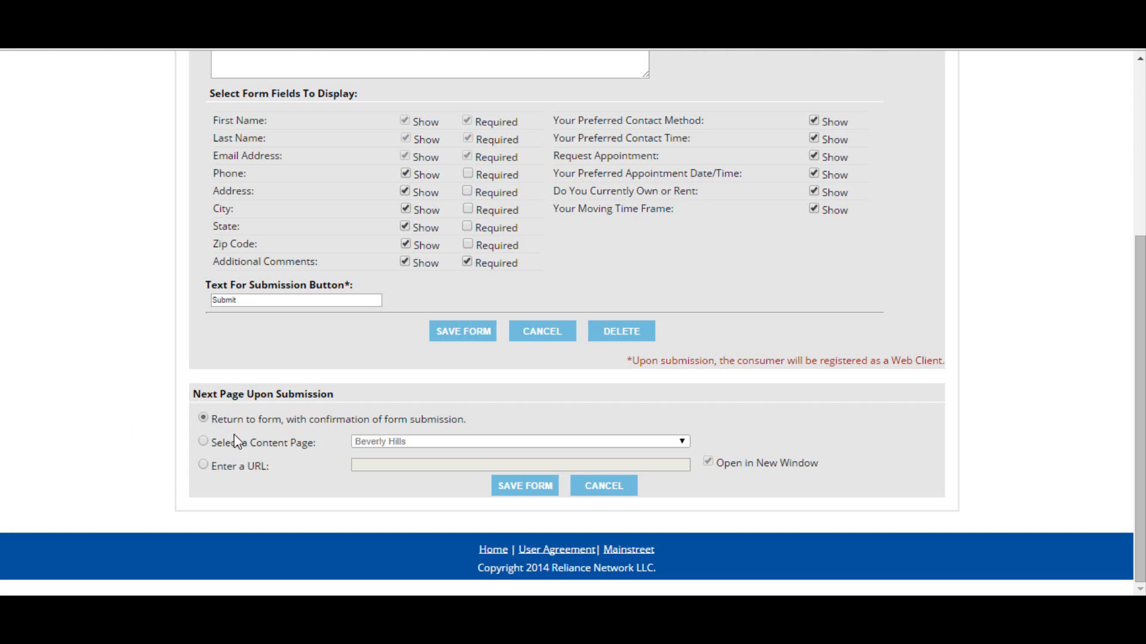
click(203, 442)
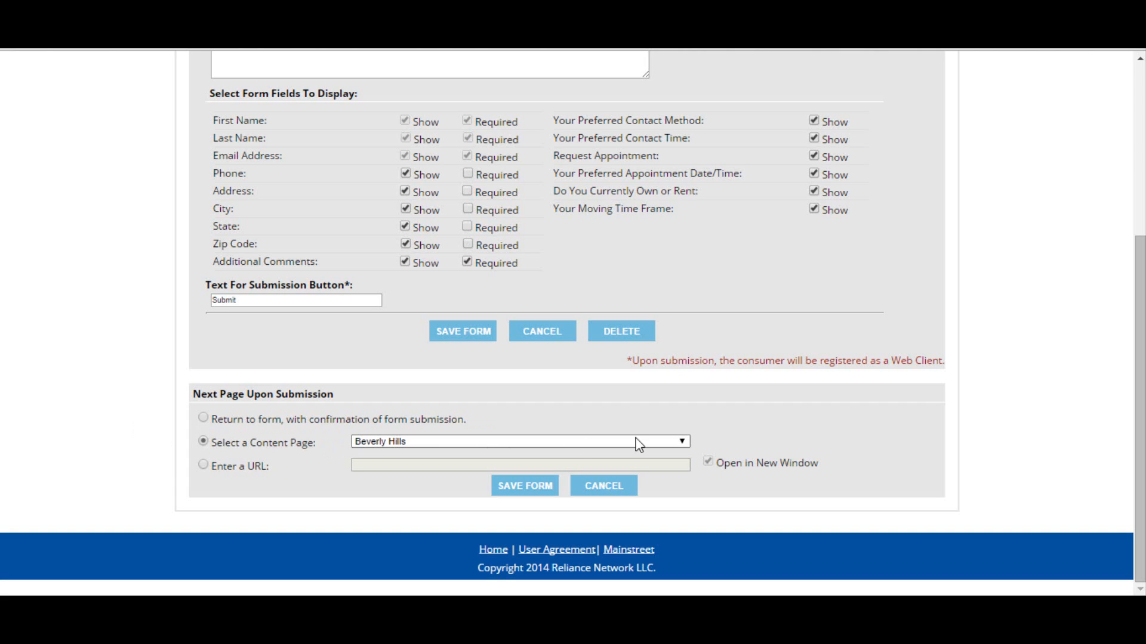
click(682, 442)
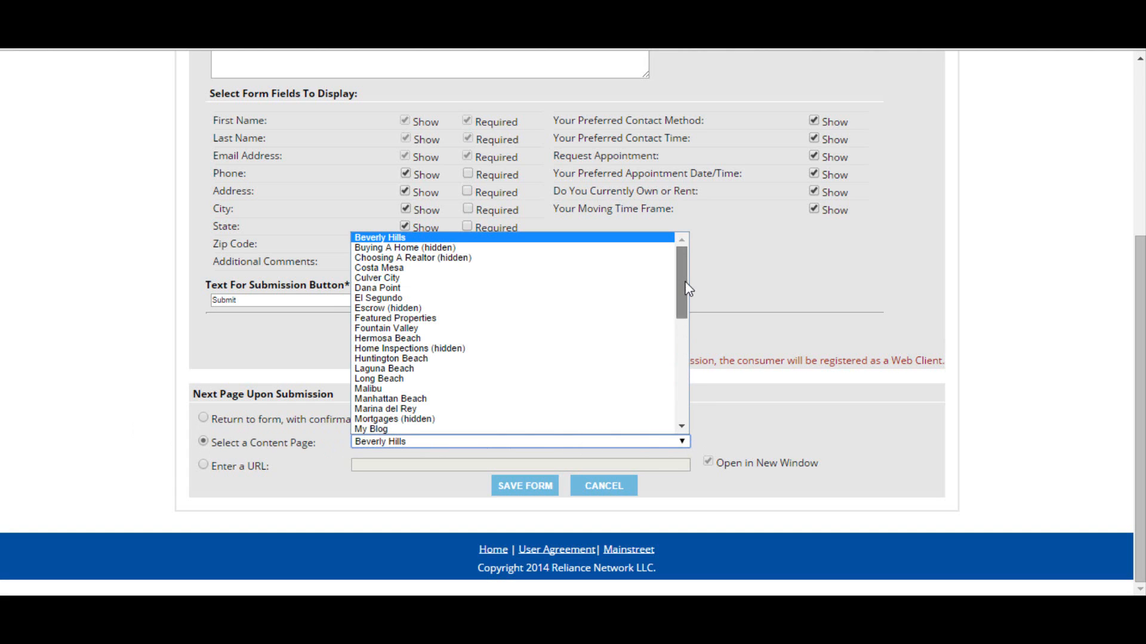
drag(686, 291, 692, 365)
click(544, 346)
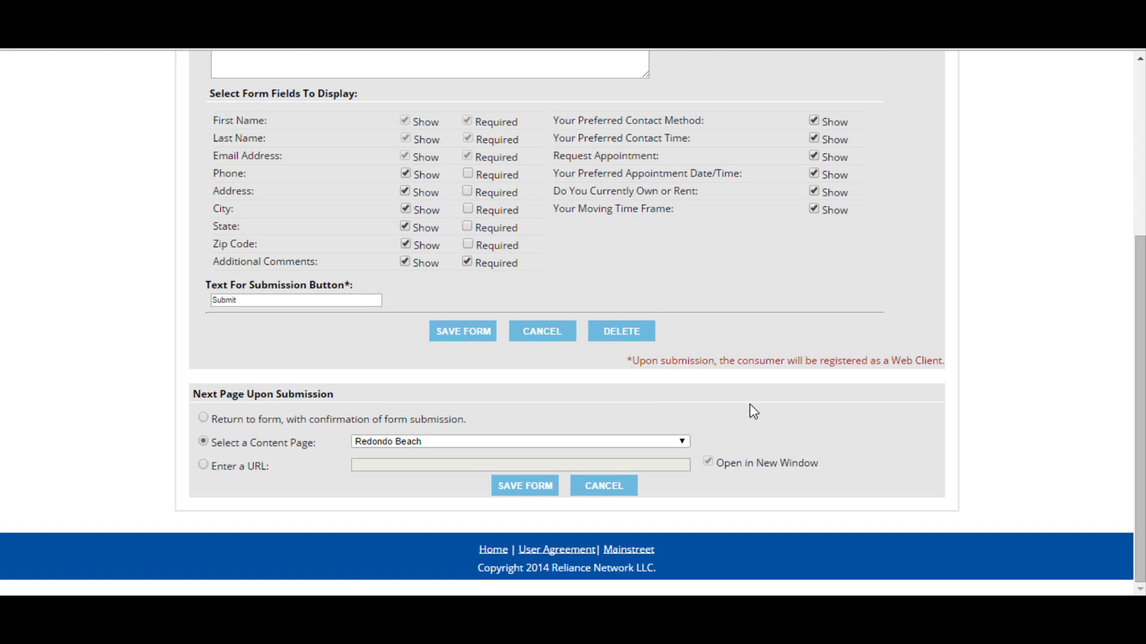
Step: Reselect Redondo Beach as the post-submission content page after trying Enter a URL, and save the form
click(204, 465)
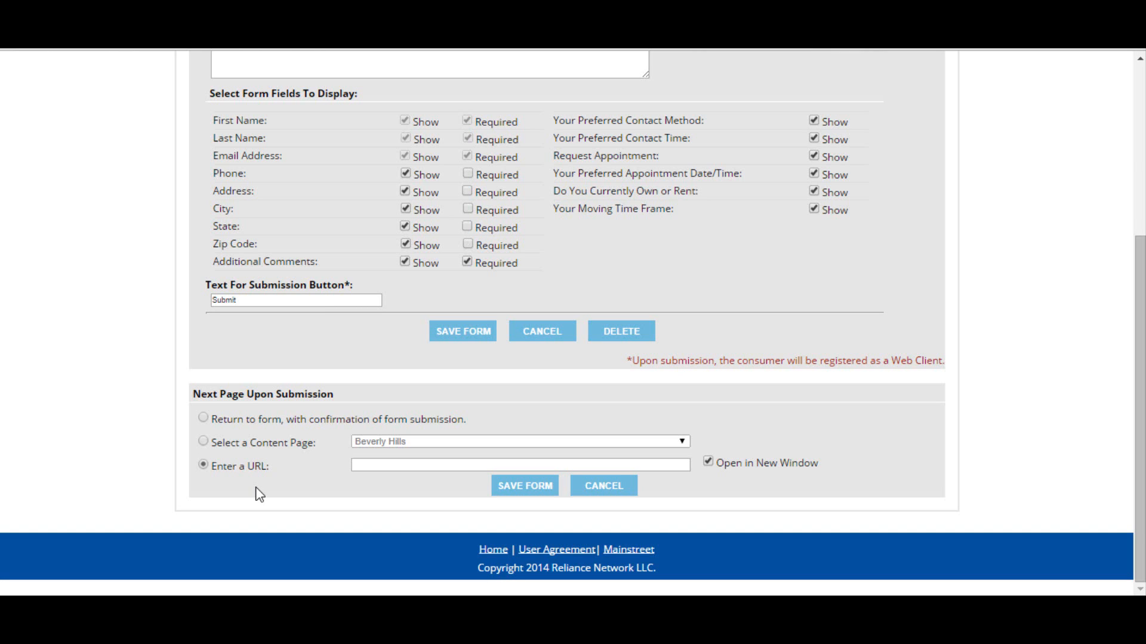
click(203, 441)
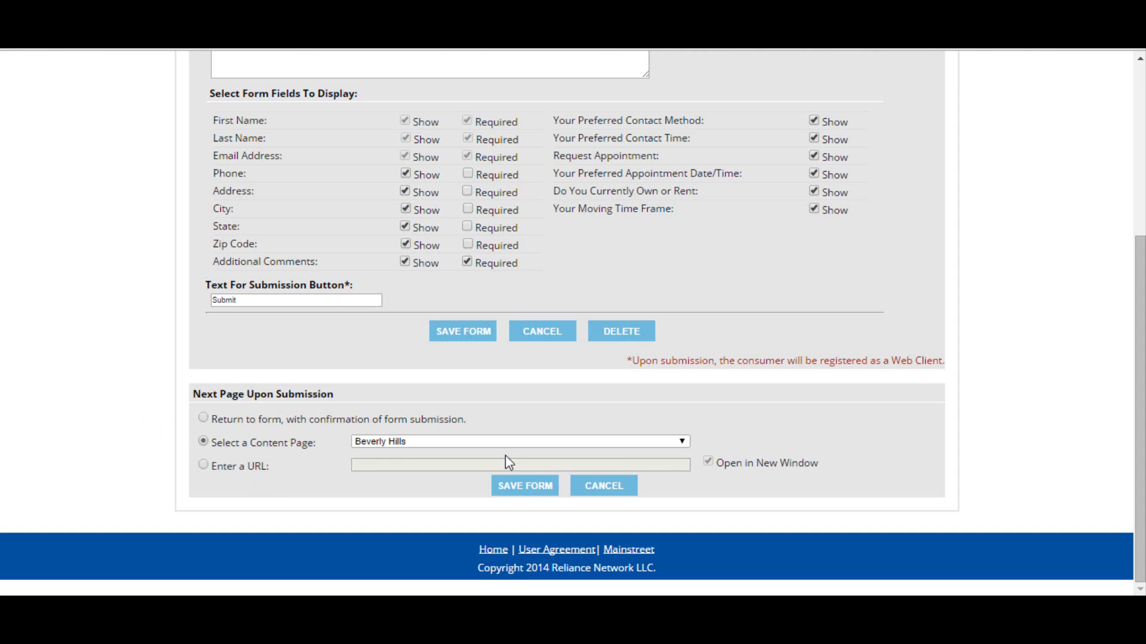
click(688, 442)
drag(682, 289, 693, 376)
click(553, 337)
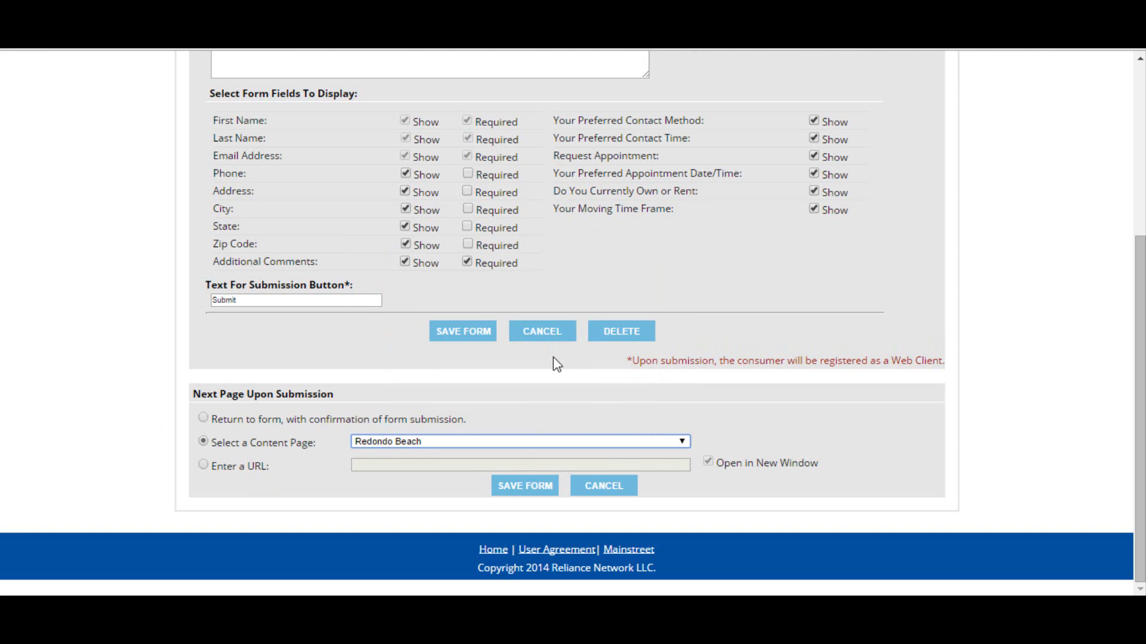
click(522, 494)
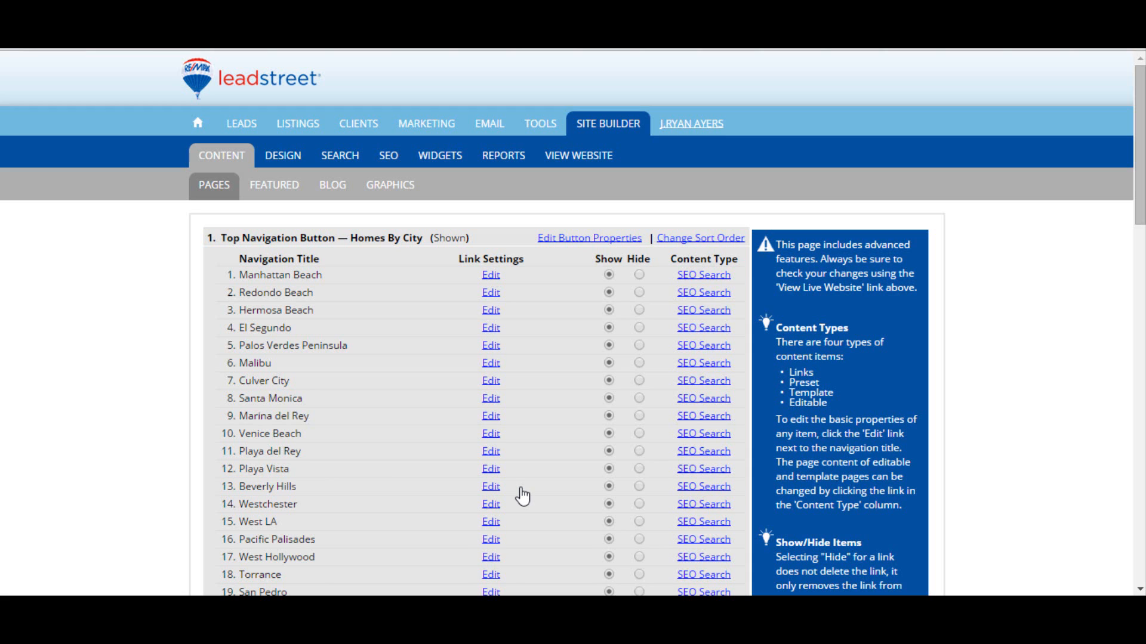
scroll(557, 430, down, 5)
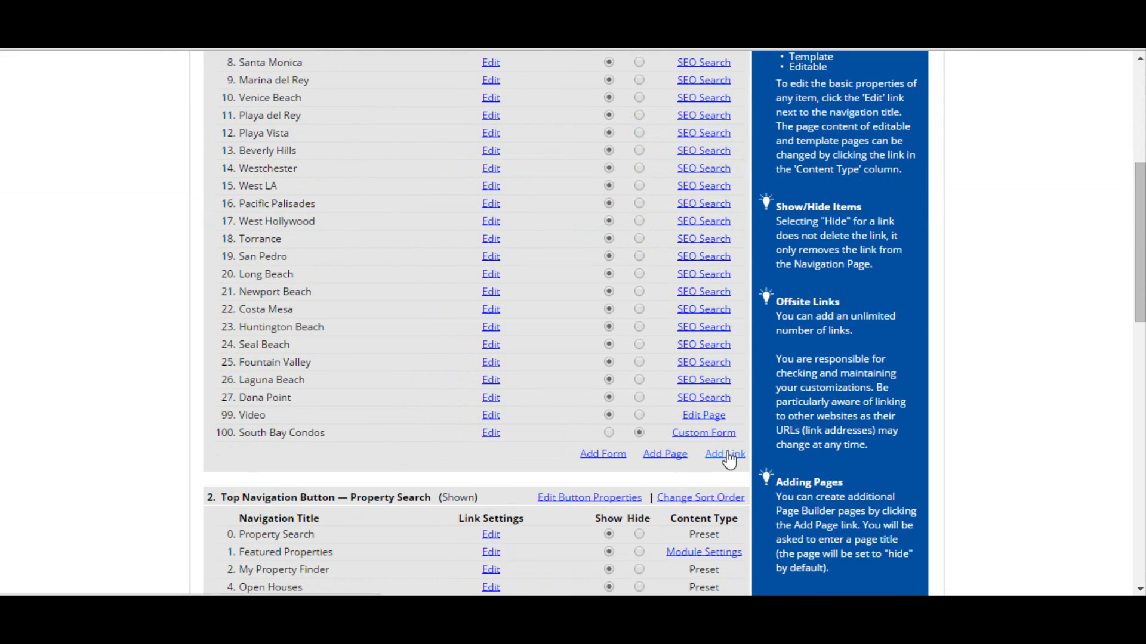
Step: Add a link under Homes By City to global.remax.com titled International Search, opening in a new window
click(728, 455)
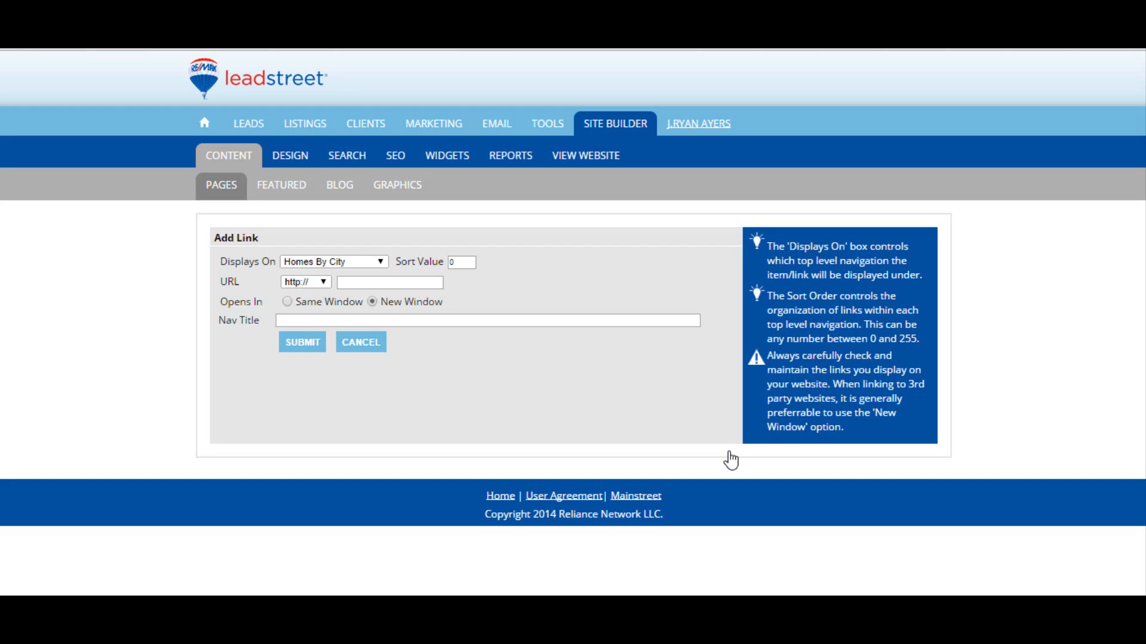
click(387, 285)
text(global.)
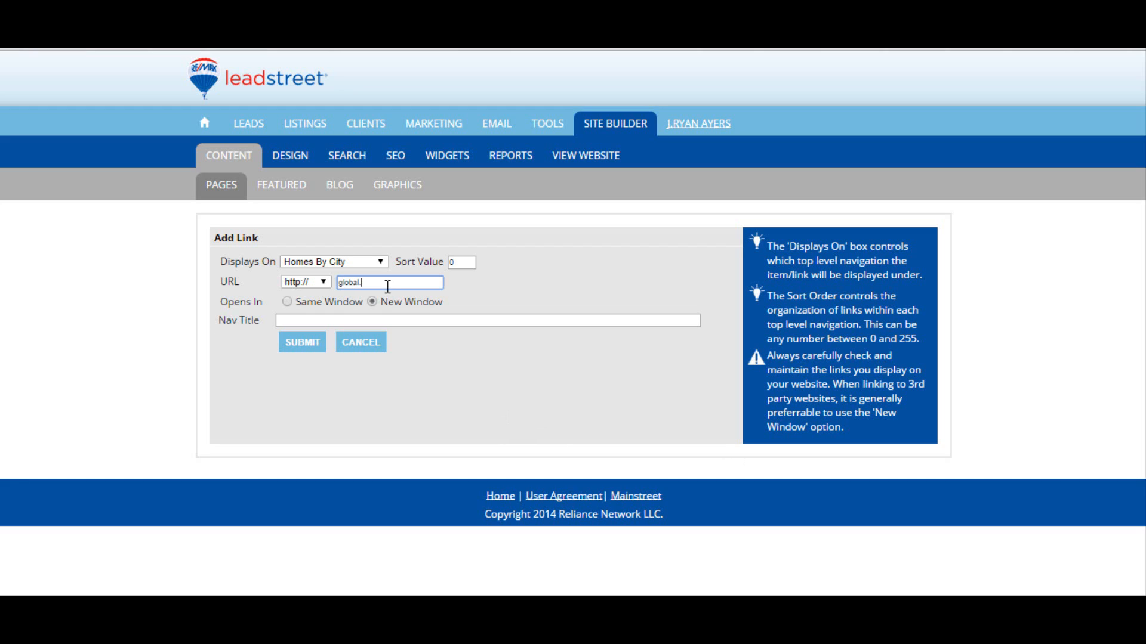
text(remax.com)
click(318, 322)
text(Int)
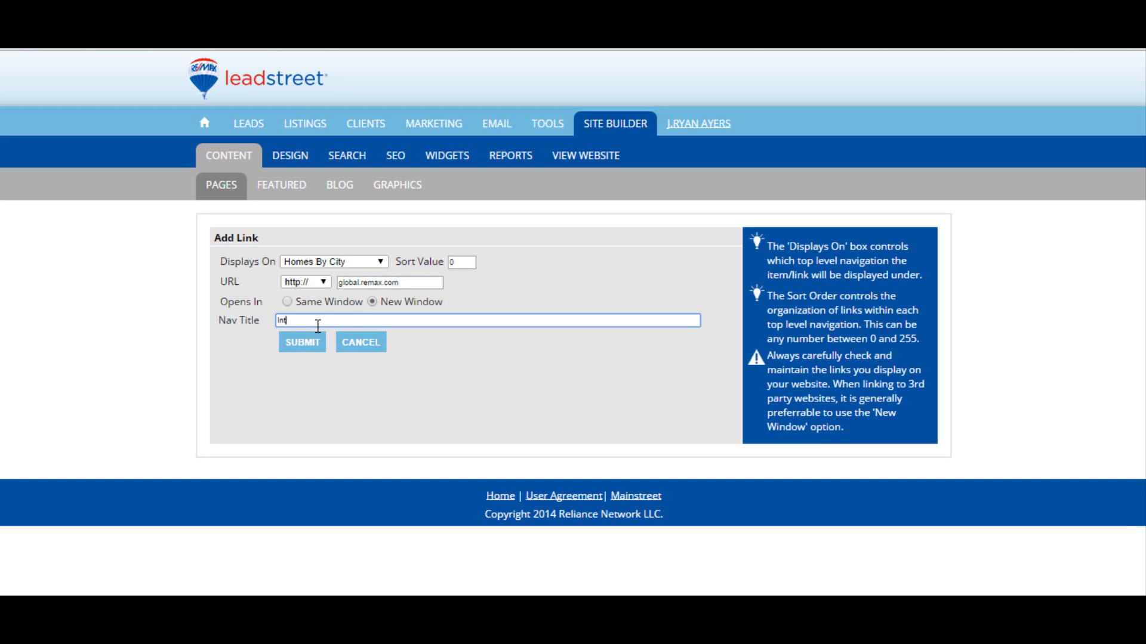
text(ernational Search)
drag(442, 302, 380, 302)
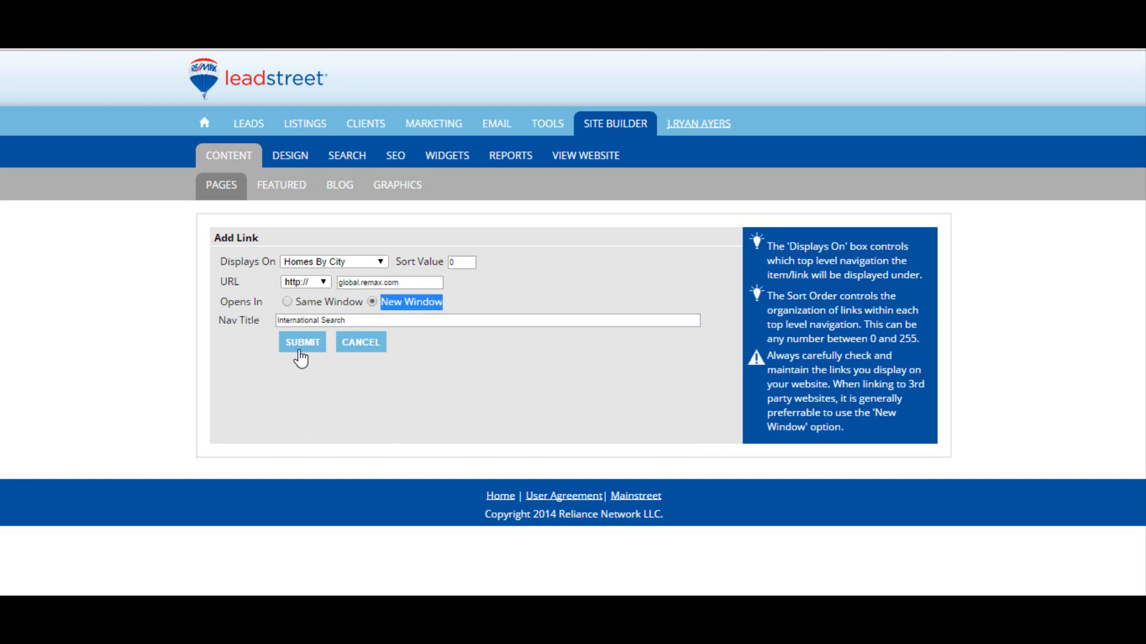
click(300, 356)
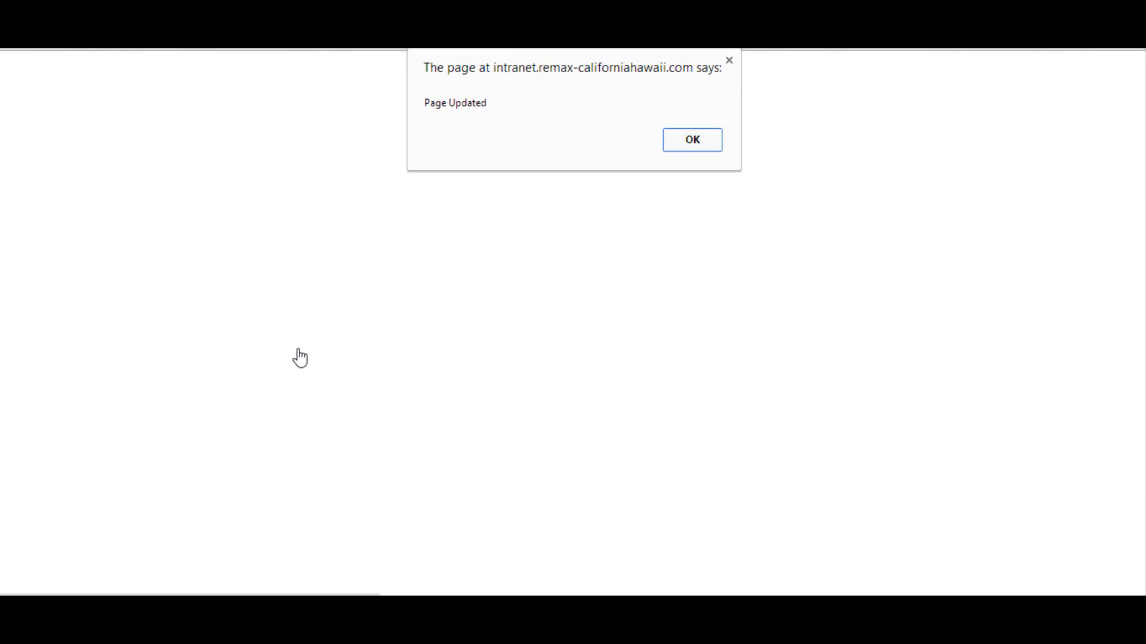
click(709, 143)
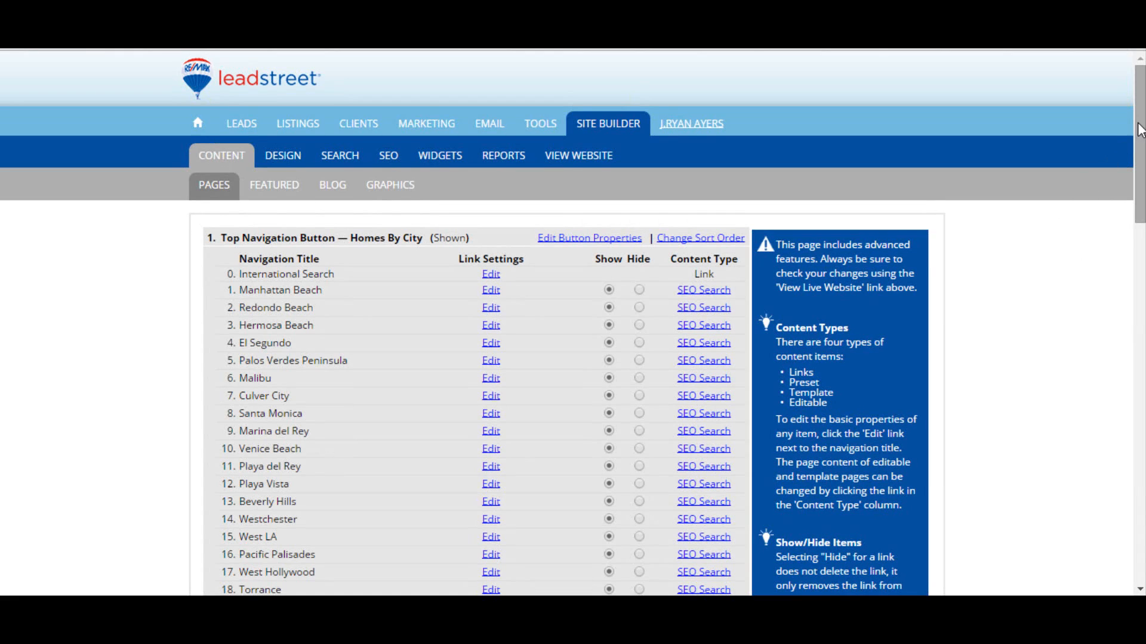
Step: Start a new top-level navigation button named Real Estate Information, shown on the website with sort value 11
drag(1140, 146, 1122, 499)
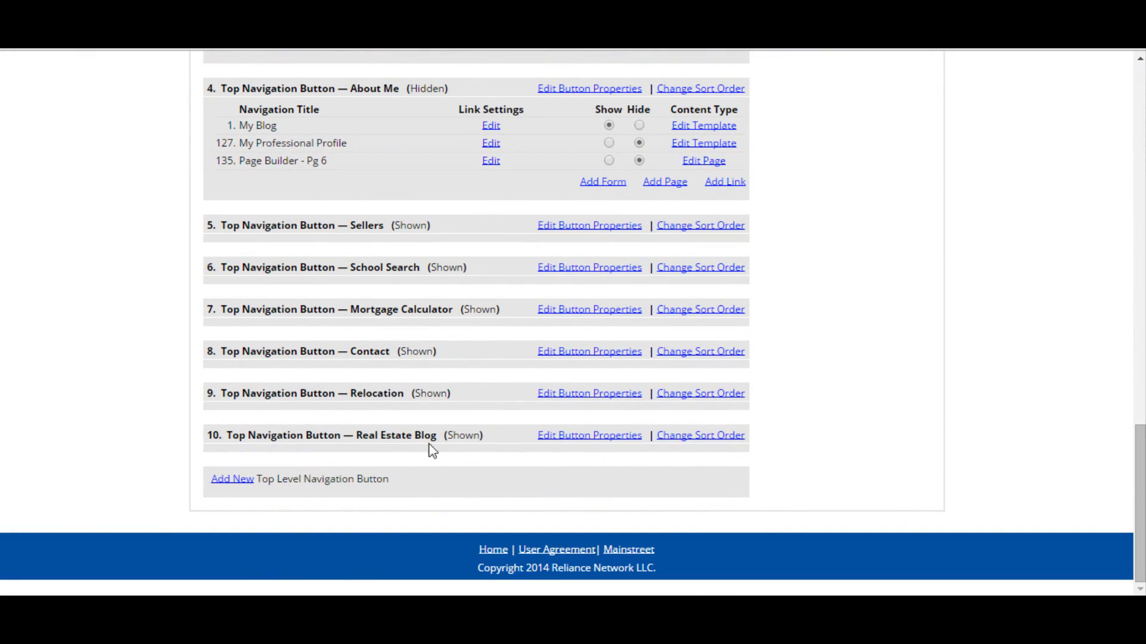
click(219, 484)
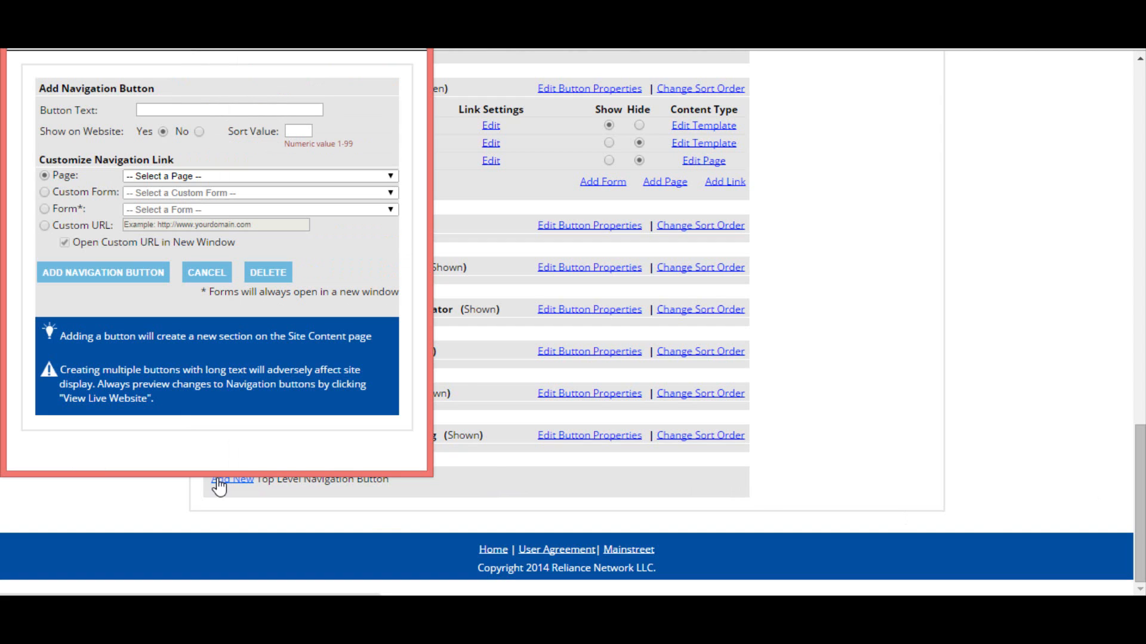
click(210, 111)
text(Real E)
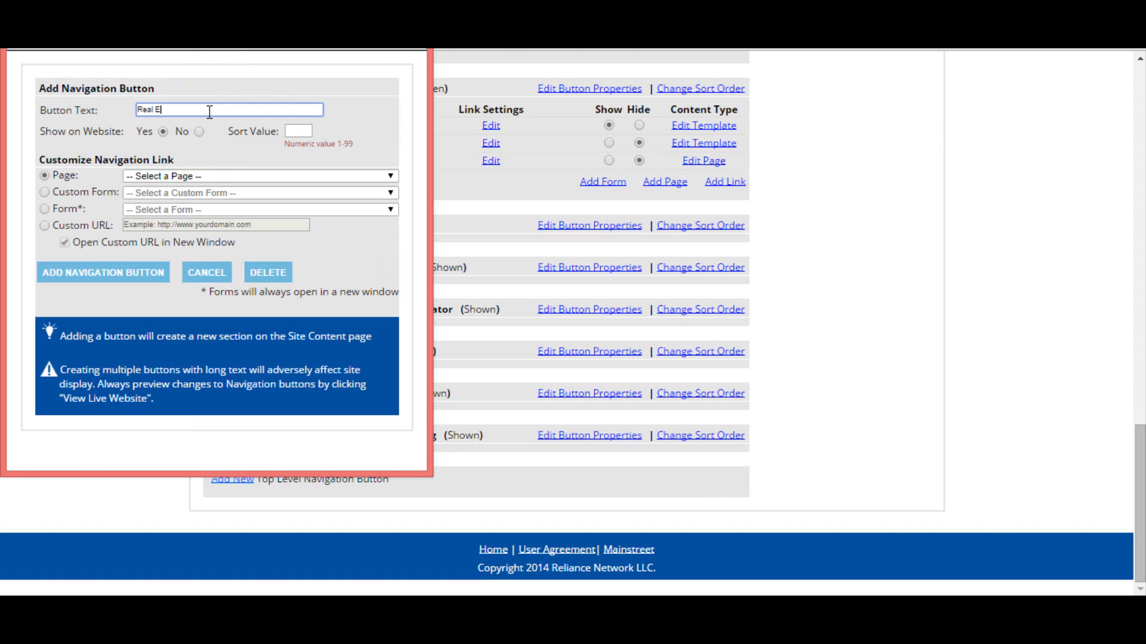
text(state Information)
key(Tab)
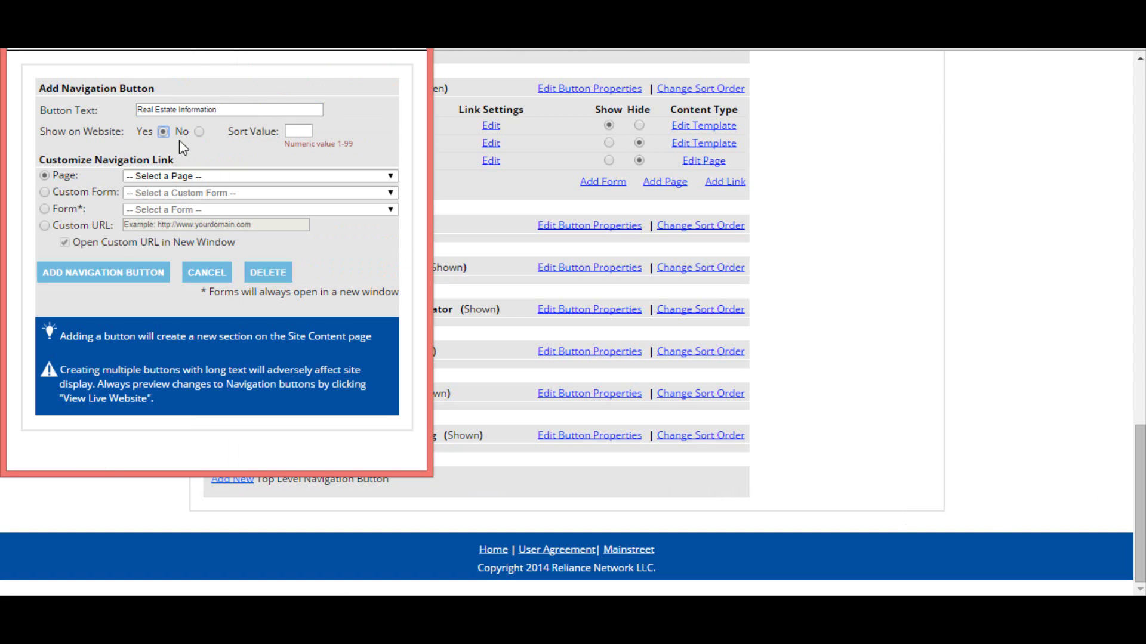
click(290, 130)
drag(240, 13, 649, 55)
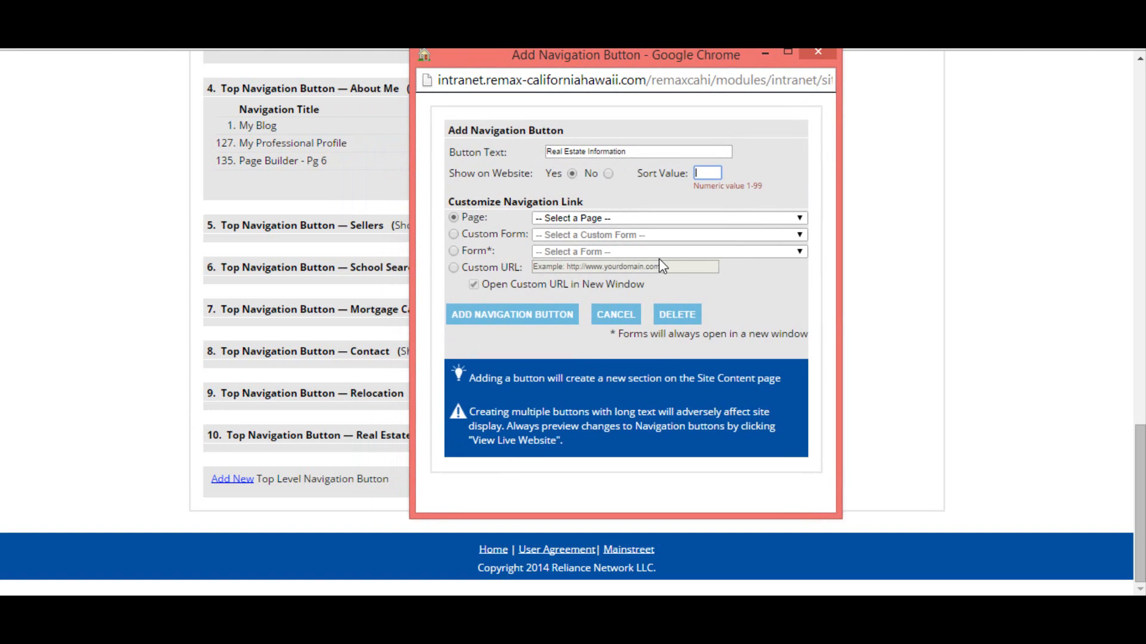
text(11)
Step: Link the new button to the Selling a Home? form and add the navigation button
click(456, 252)
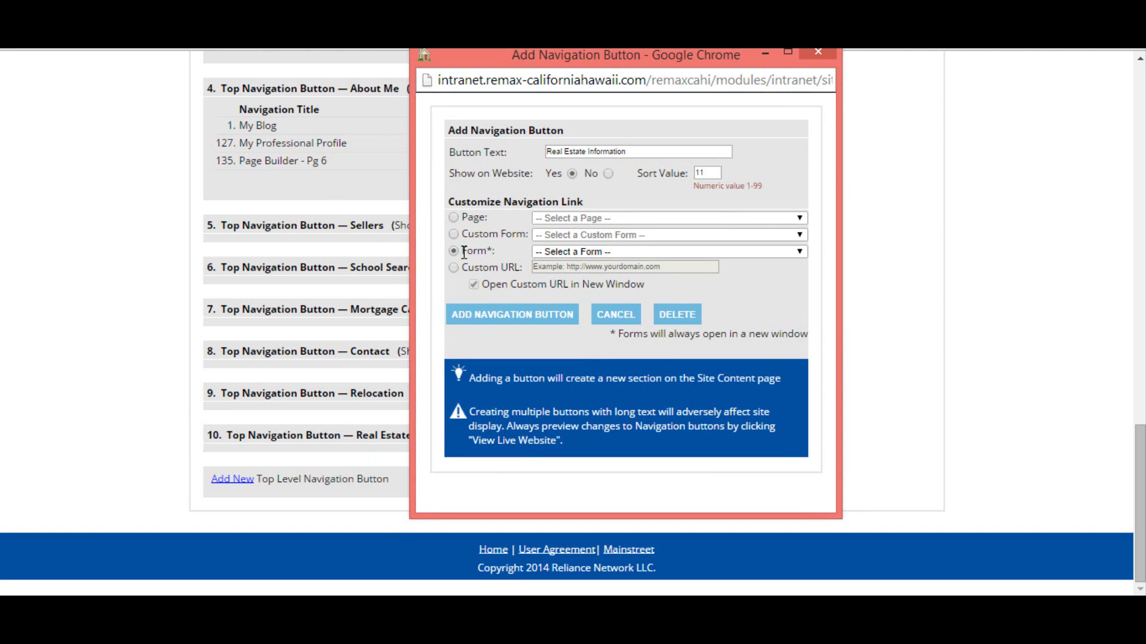
click(800, 252)
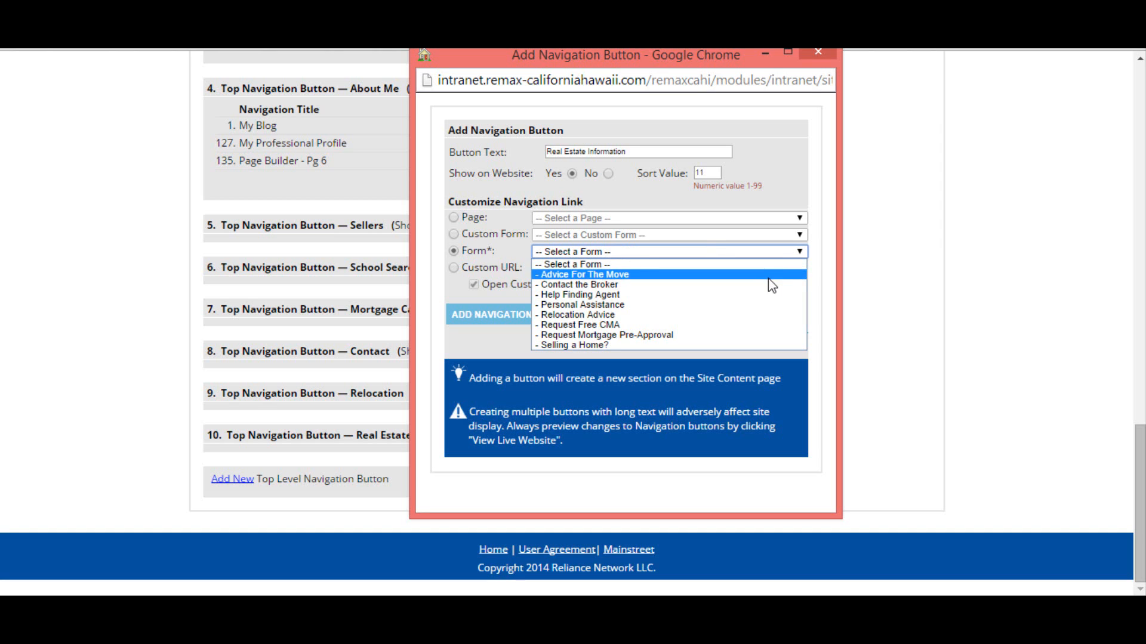
click(747, 345)
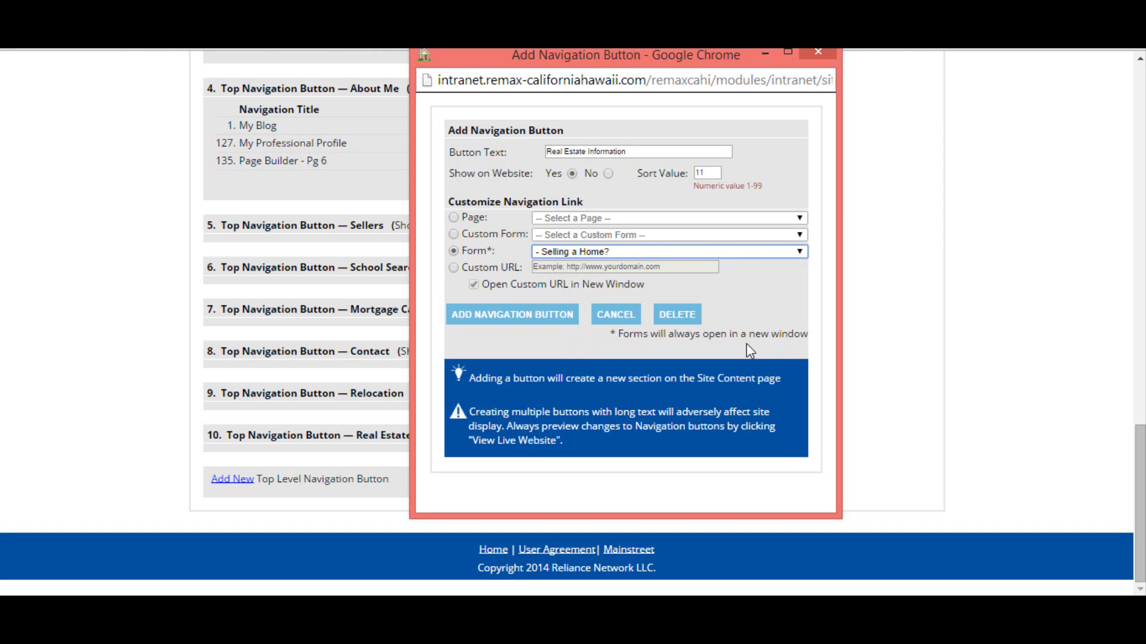
click(525, 321)
click(756, 183)
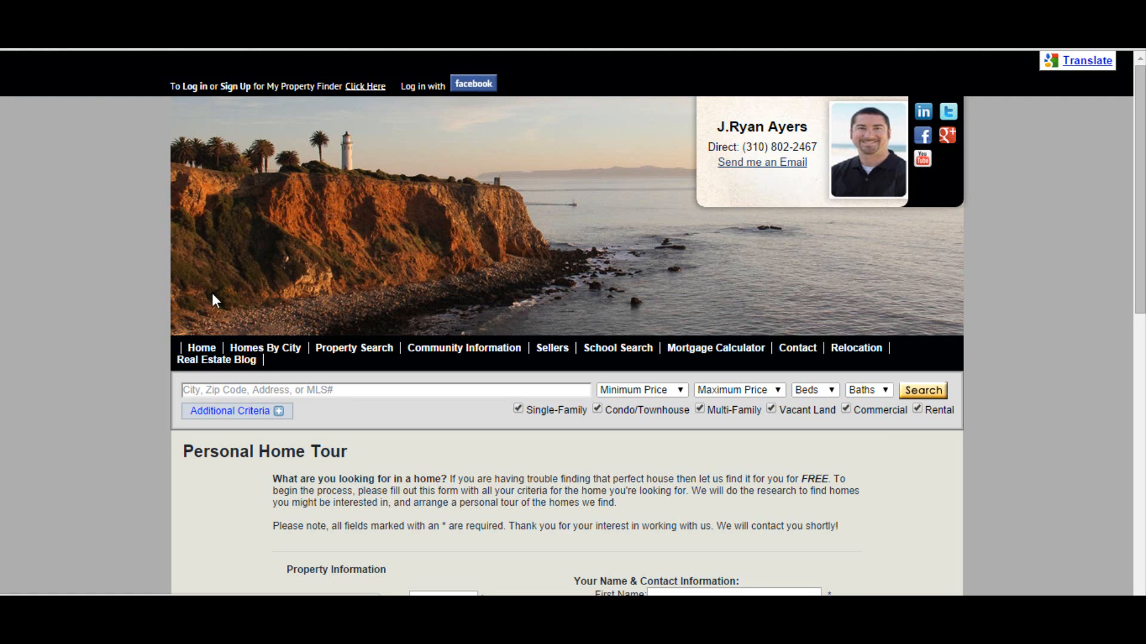
Step: Preview the live home page, the new Real Estate Information button and the featured properties slider
click(203, 350)
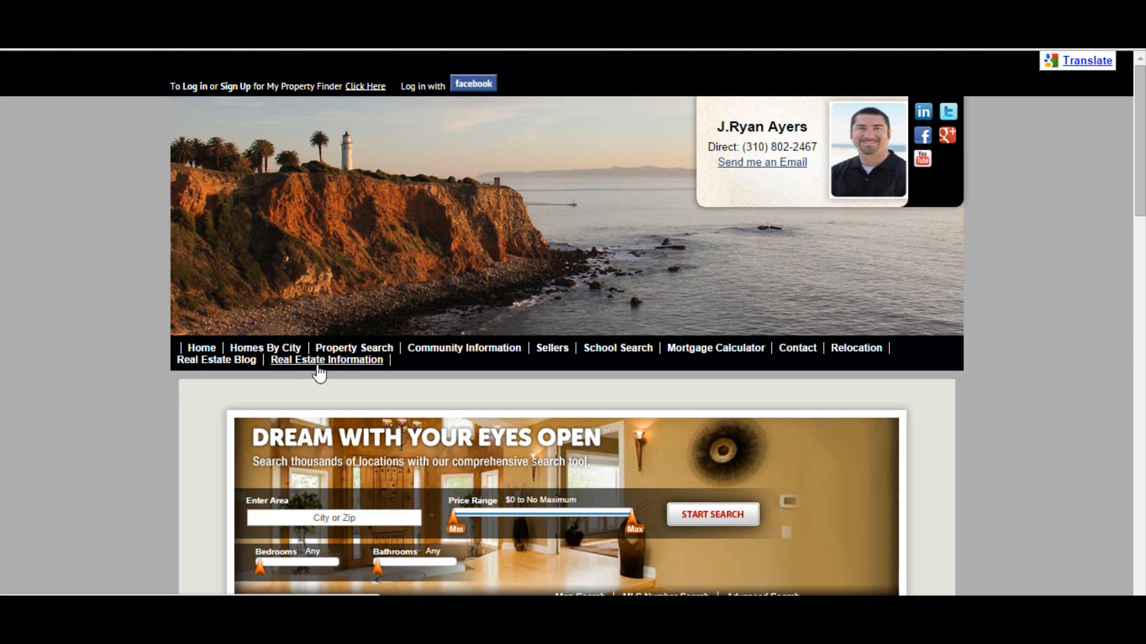
click(328, 361)
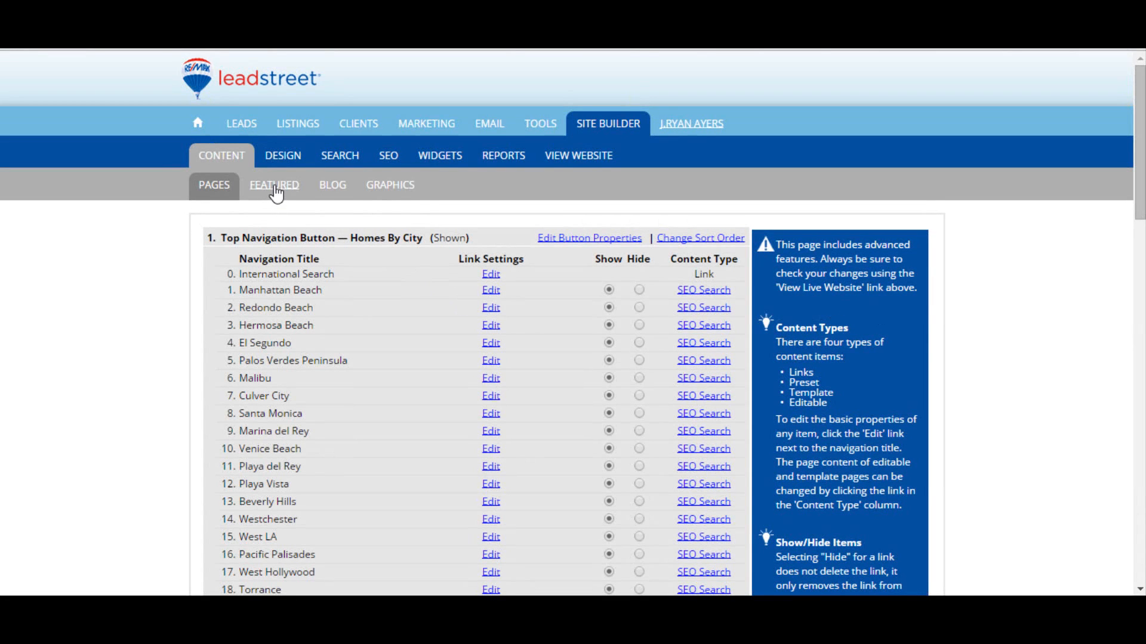
click(277, 187)
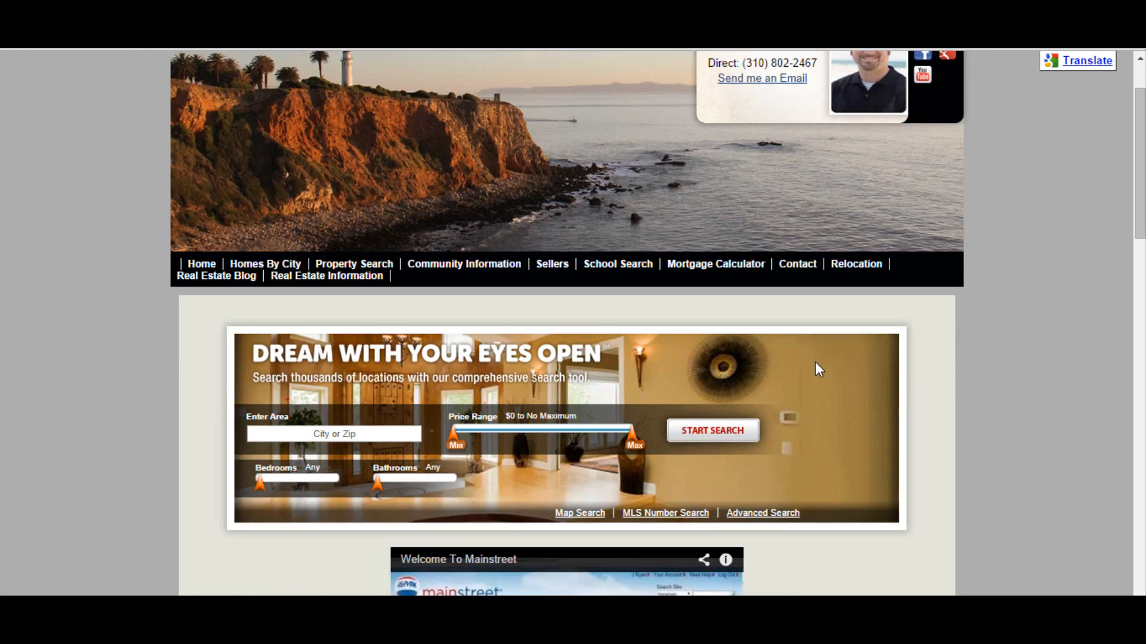
scroll(819, 370, down, 8)
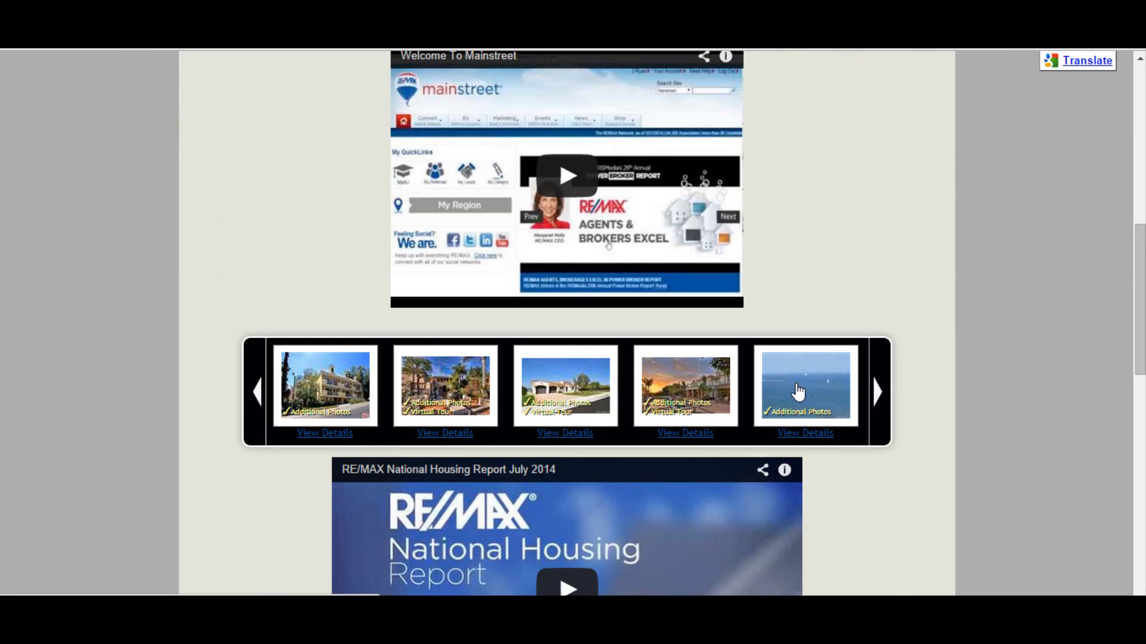
scroll(799, 392, up, 8)
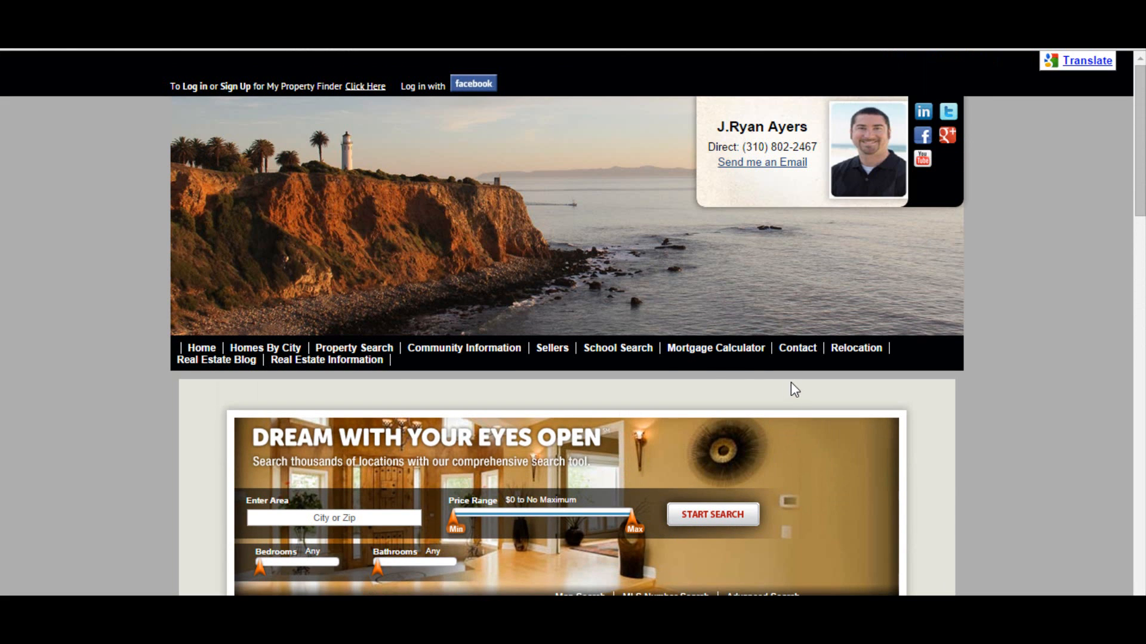
mouse_move(365, 352)
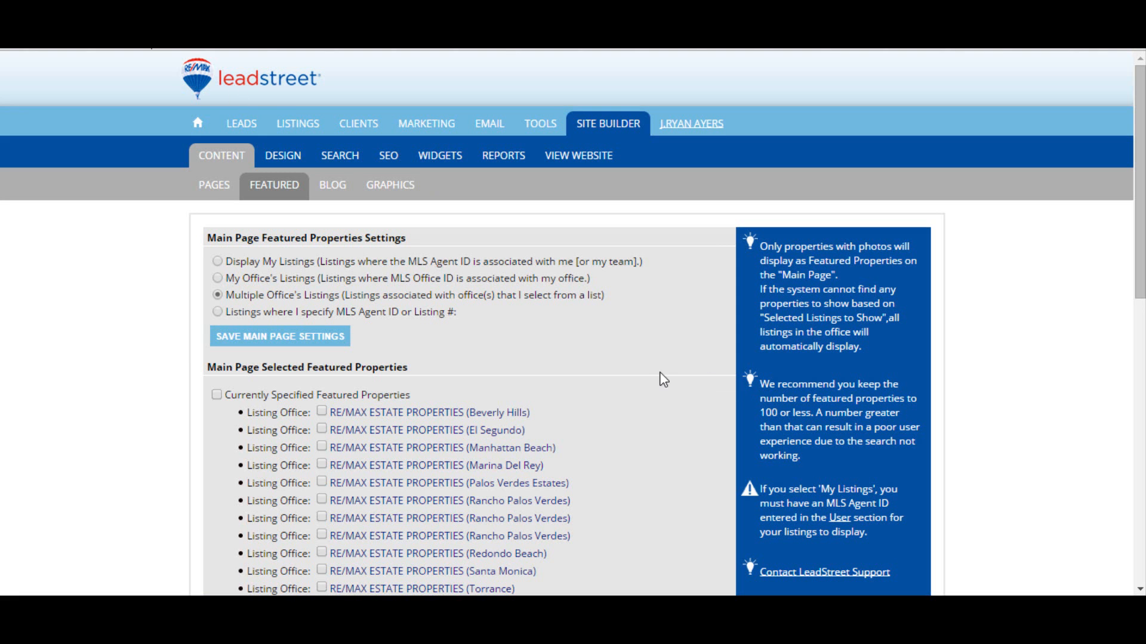
Step: Review the main page featured properties settings and the selected listing offices
drag(208, 238, 405, 234)
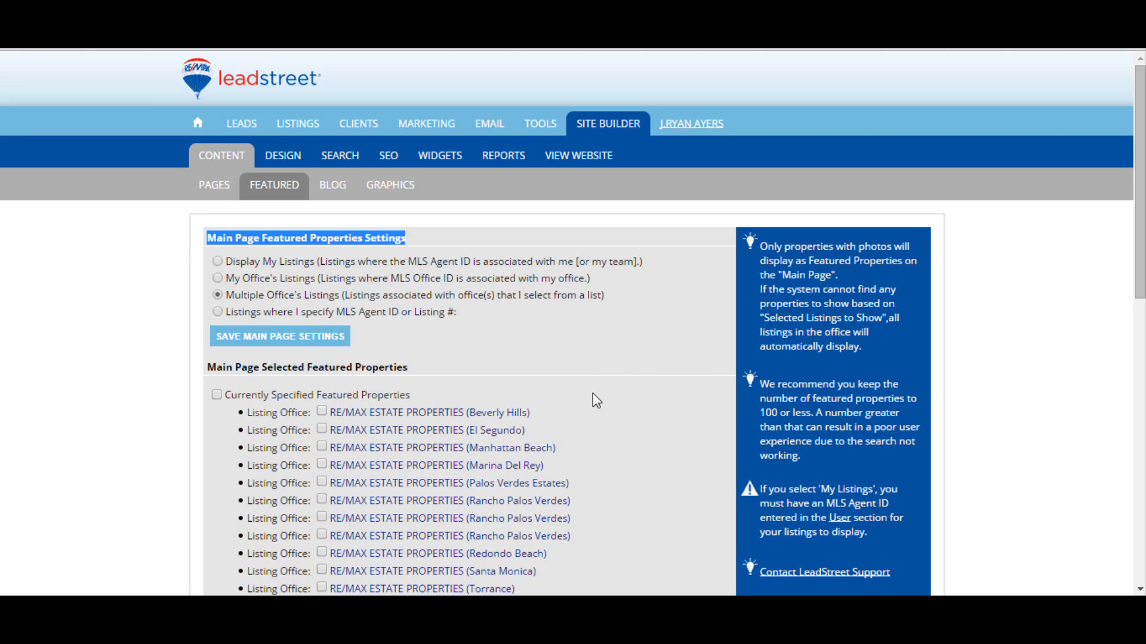
scroll(595, 392, down, 1)
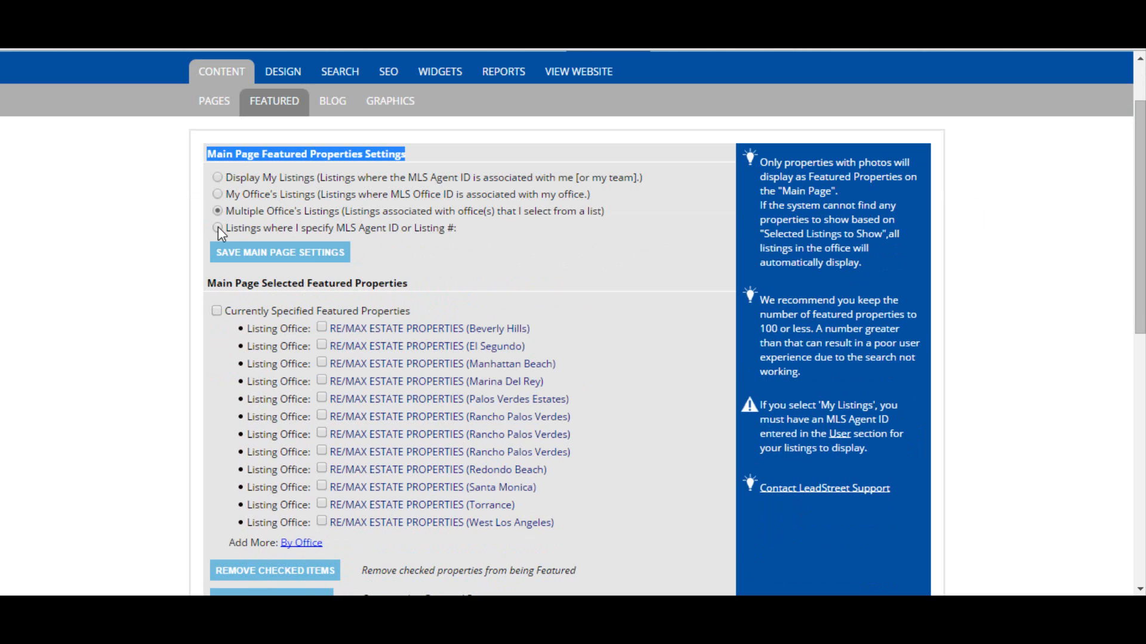
drag(226, 228, 399, 229)
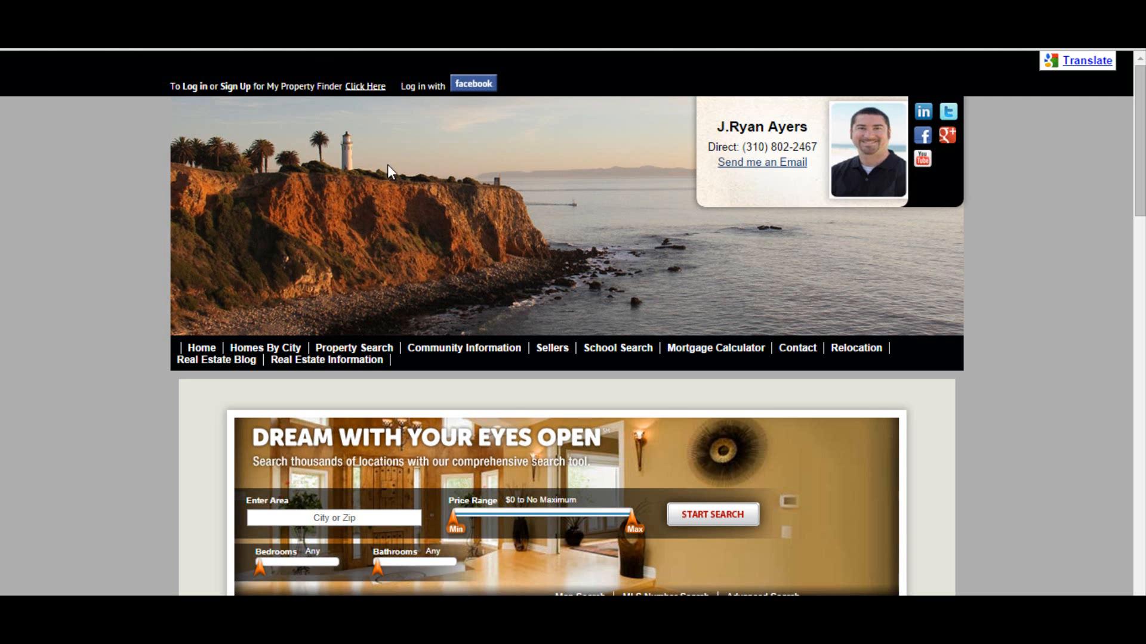
scroll(747, 468, down, 10)
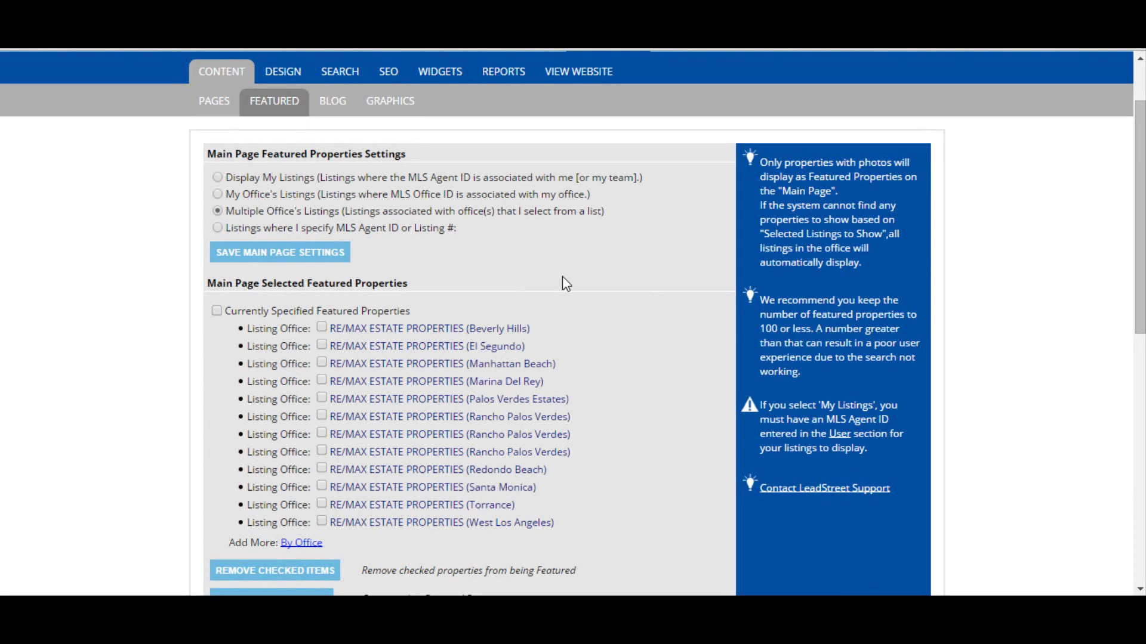
click(216, 311)
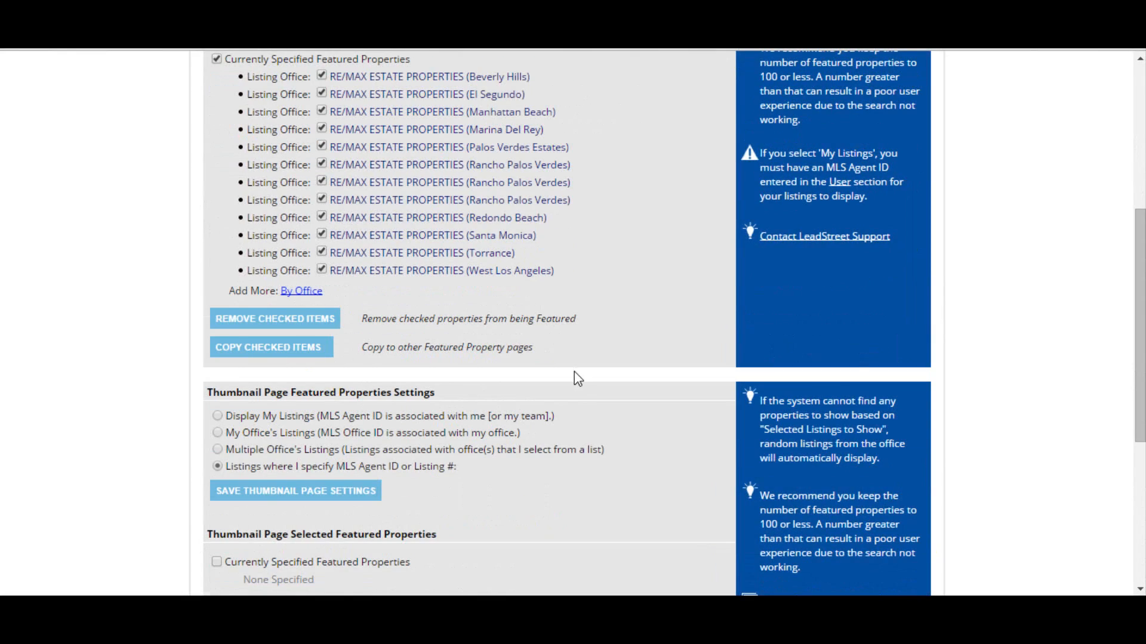
Step: Open the Featured Properties page on the live website and browse its listings
scroll(578, 378, down, 4)
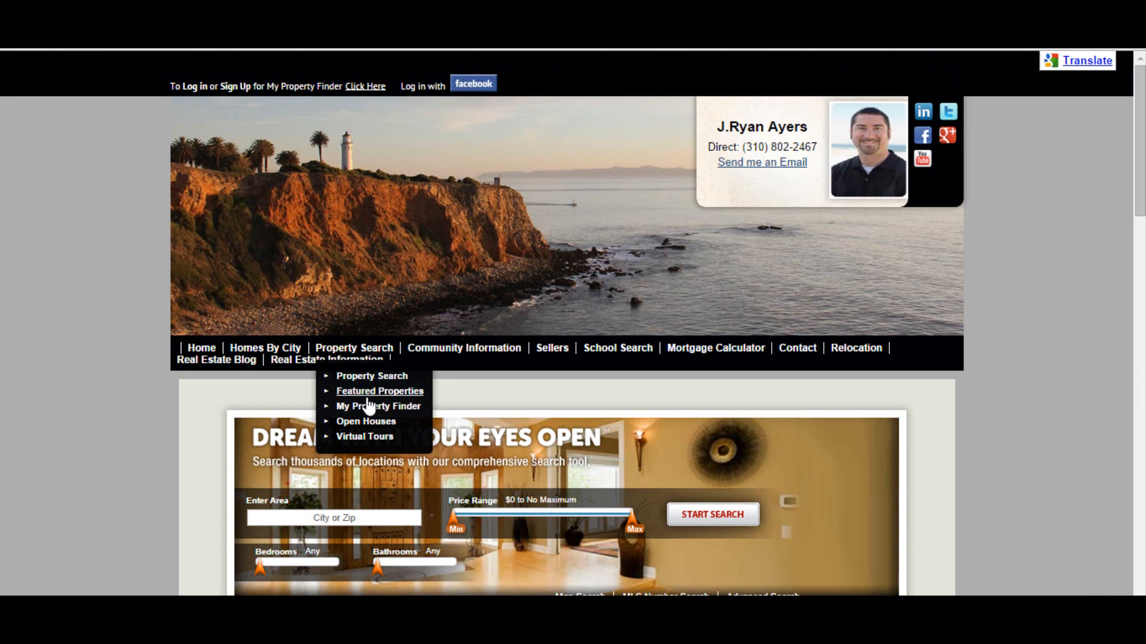
click(375, 391)
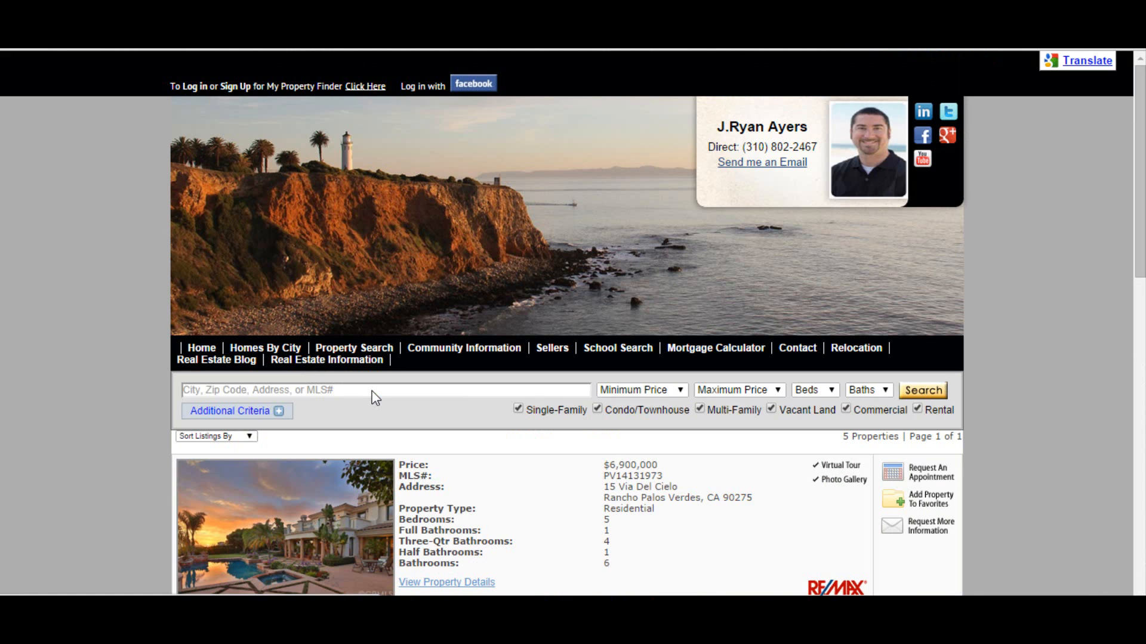
scroll(596, 486, down, 3)
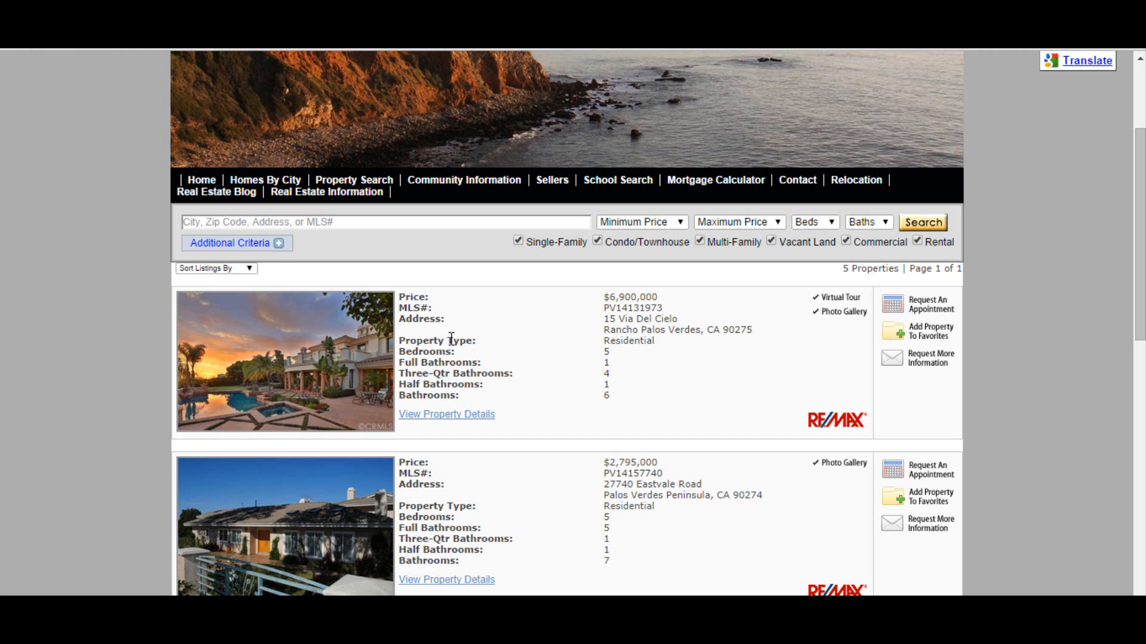
click(319, 341)
Step: Set the thumbnail page featured properties to My Office's Listings and save the thumbnail page settings
scroll(1050, 367, down, 3)
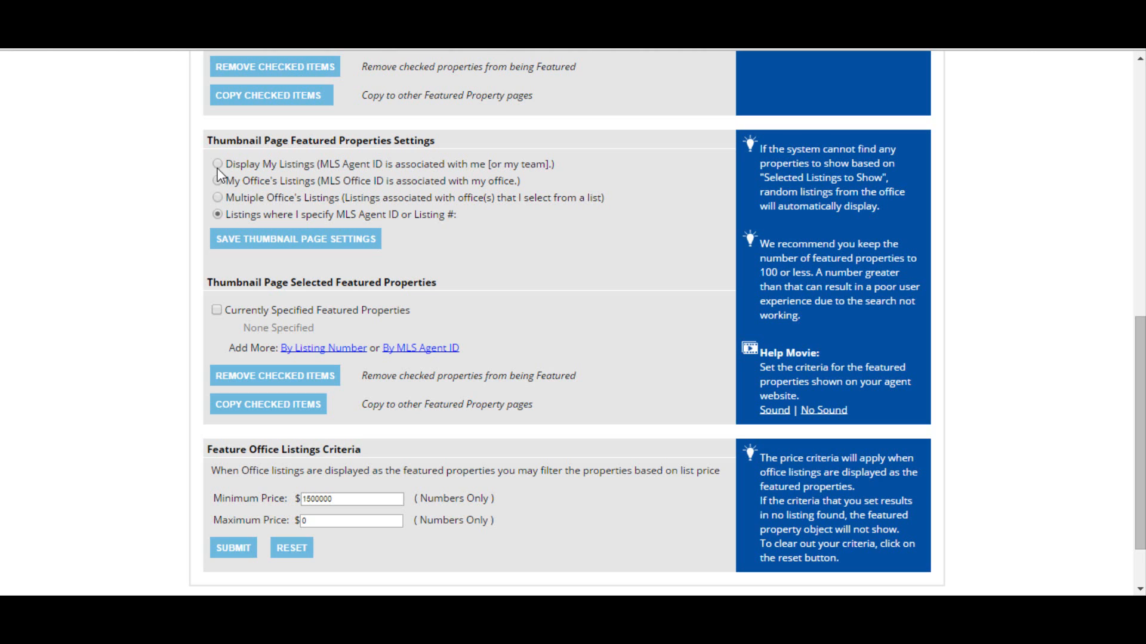
click(217, 181)
click(277, 239)
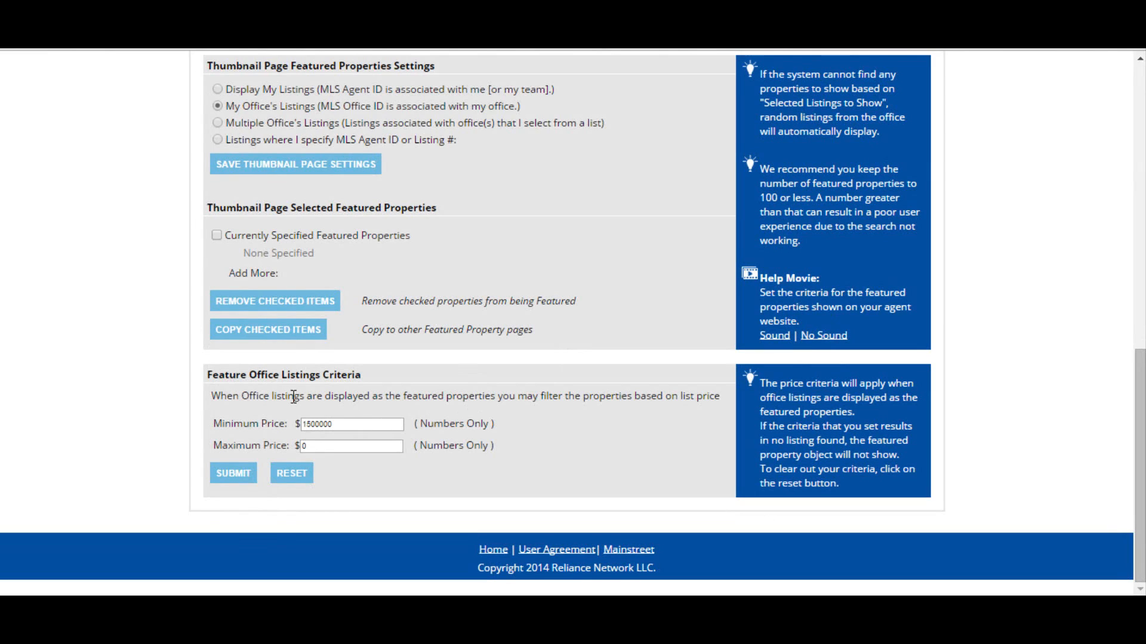
drag(208, 374, 452, 377)
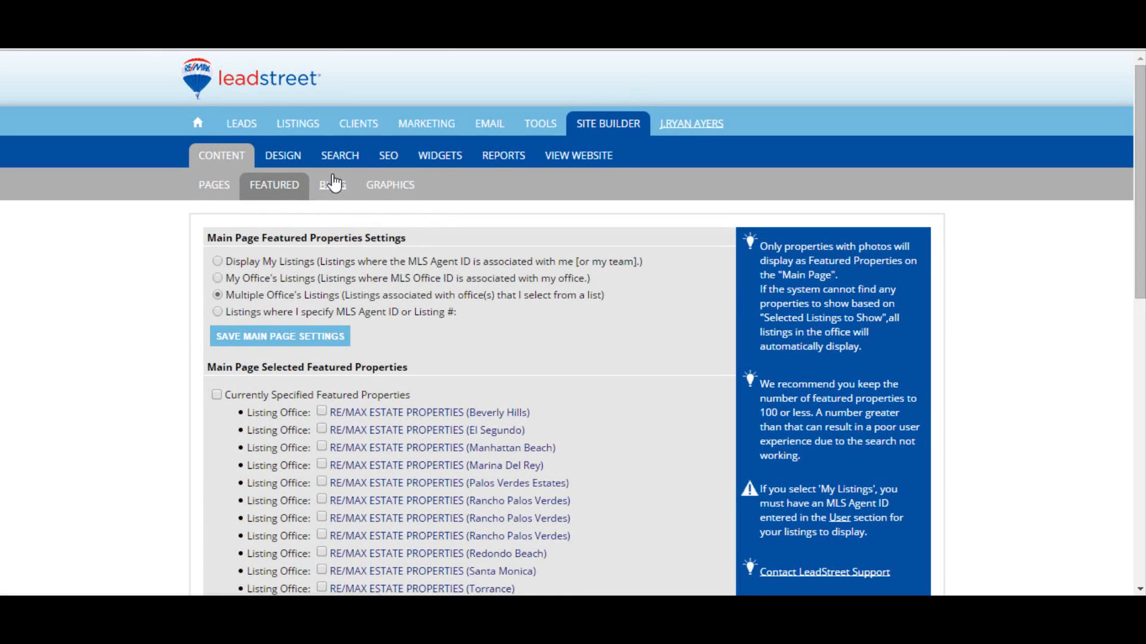
Step: Open the blog entry editor and view its insert link dialog without inserting a link
click(334, 185)
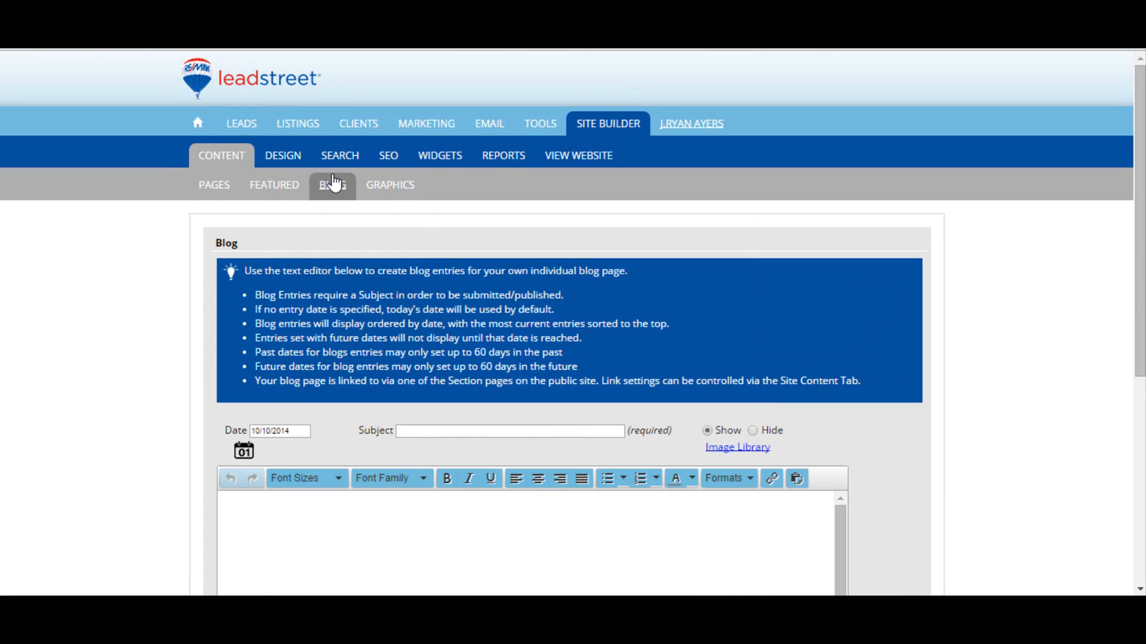
scroll(1098, 286, down, 3)
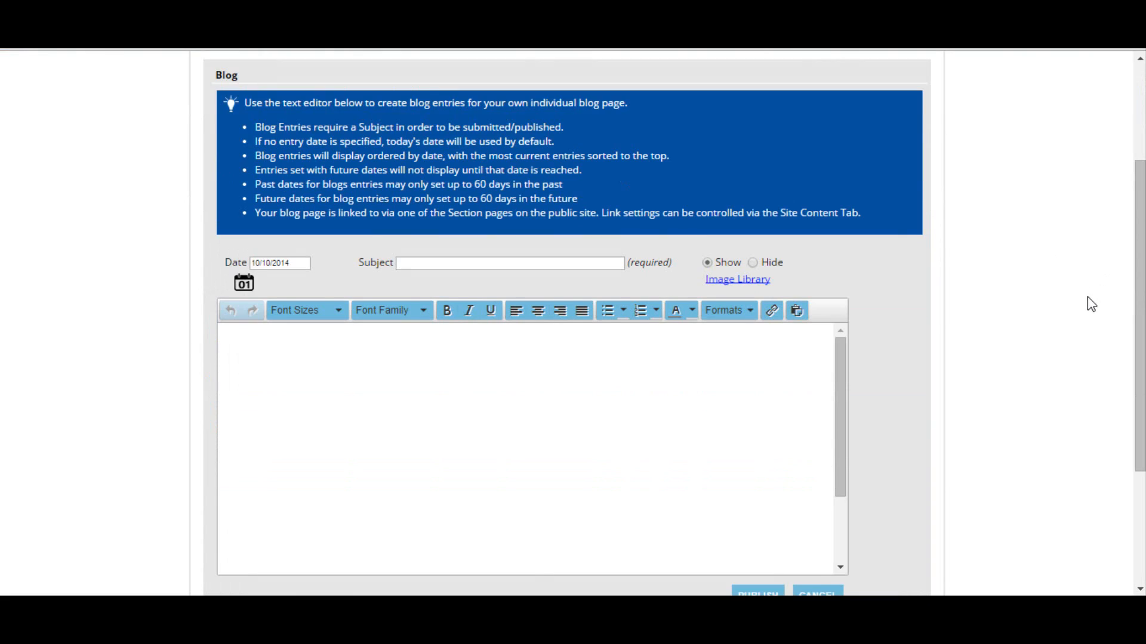
scroll(1087, 305, down, 2)
click(413, 288)
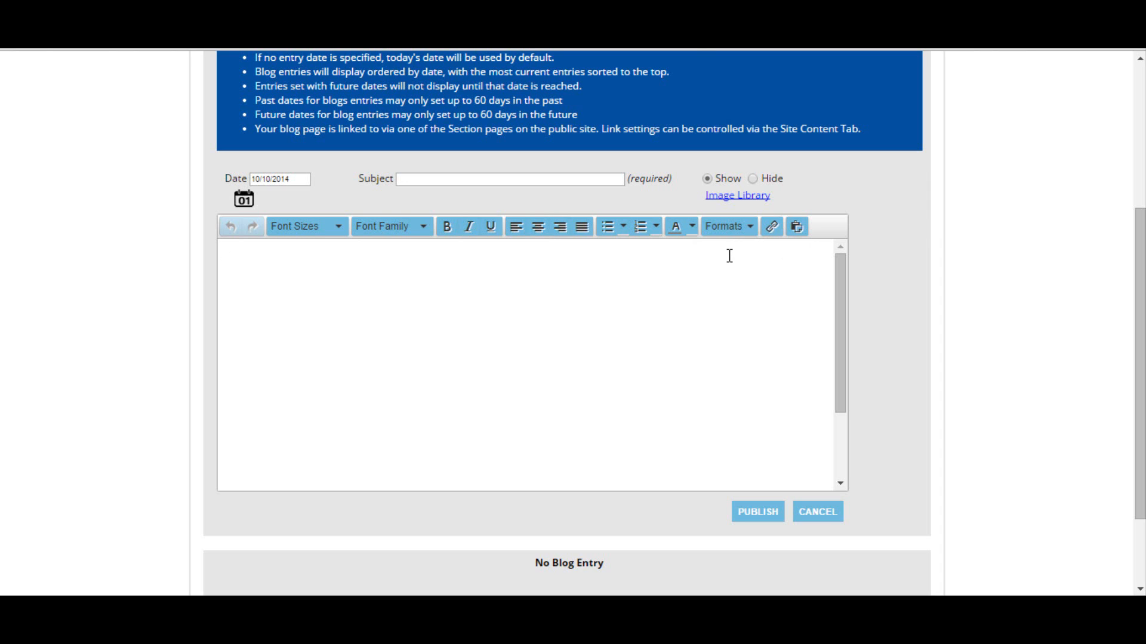
key(ctrl+k)
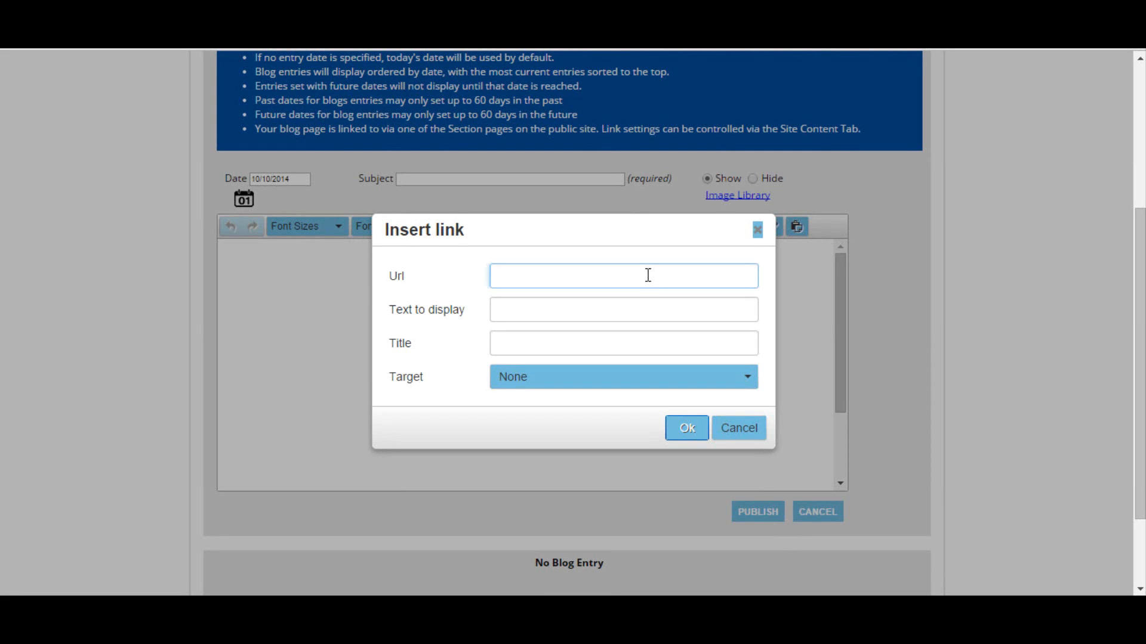
click(753, 437)
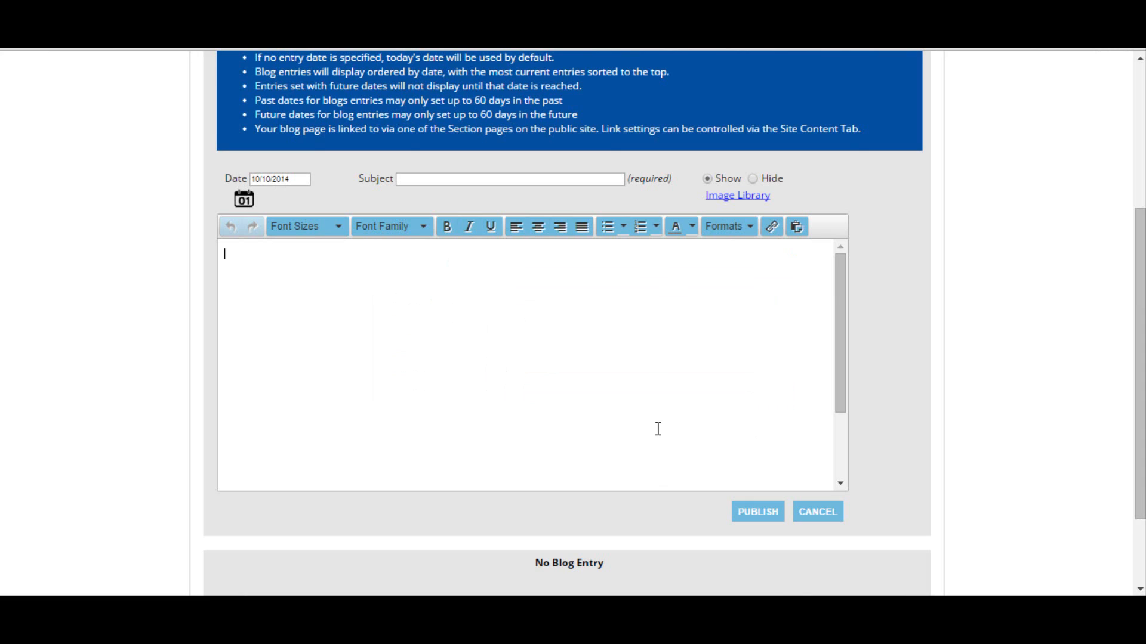
scroll(670, 403, down, 3)
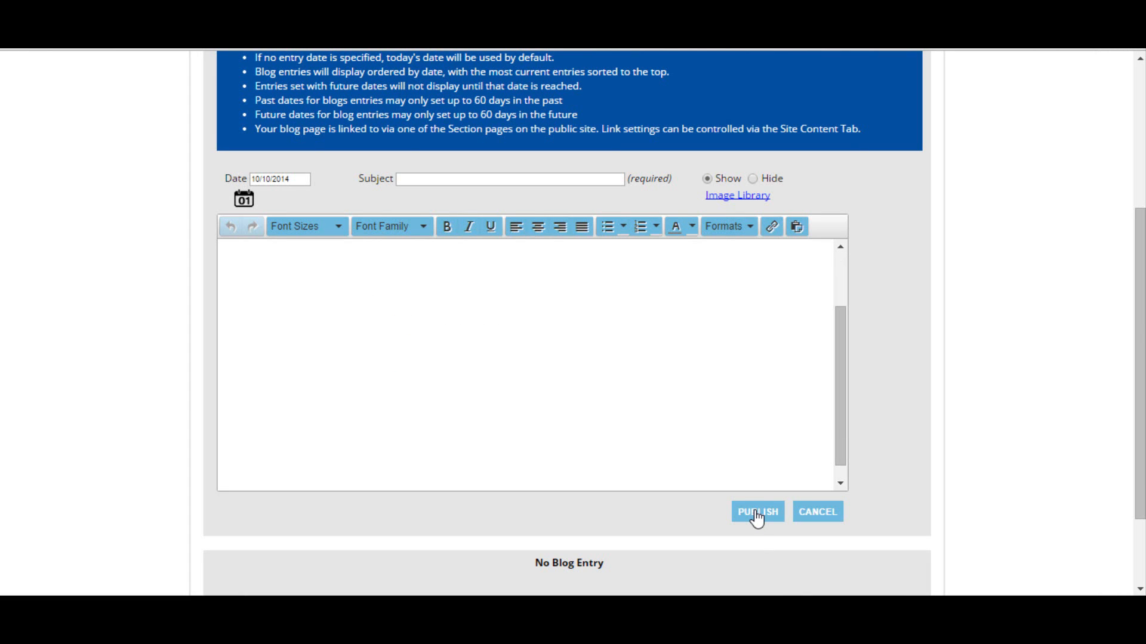